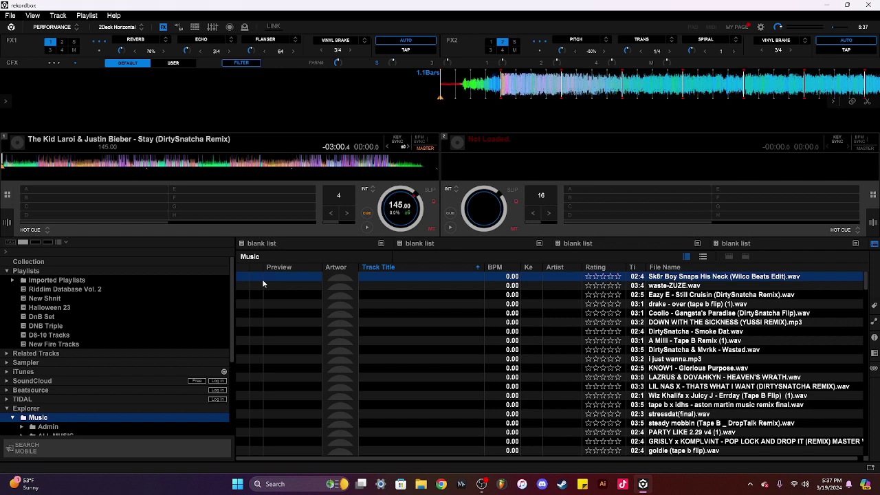
# Step: Sort the Music folder's tracks by file name and look through the list
pyautogui.scroll(-5, 430, 349)
pyautogui.moveTo(867, 300); pyautogui.dragTo(855, 253)
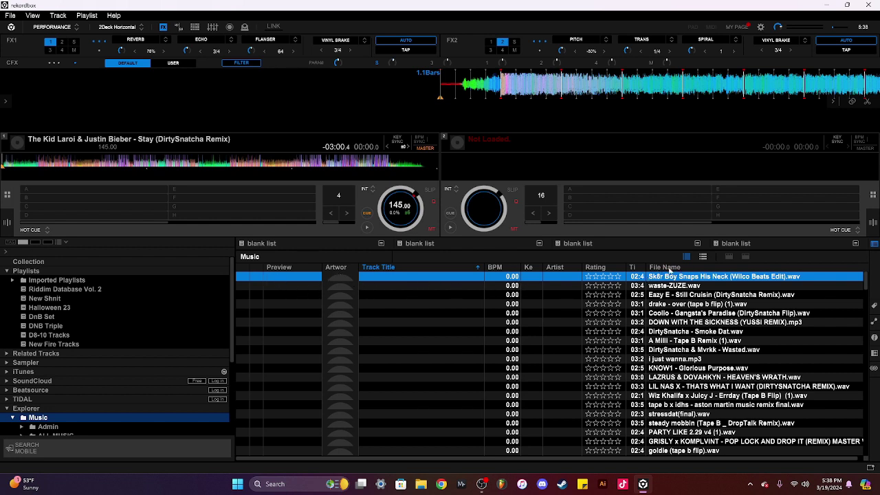
pyautogui.rightClick(689, 270)
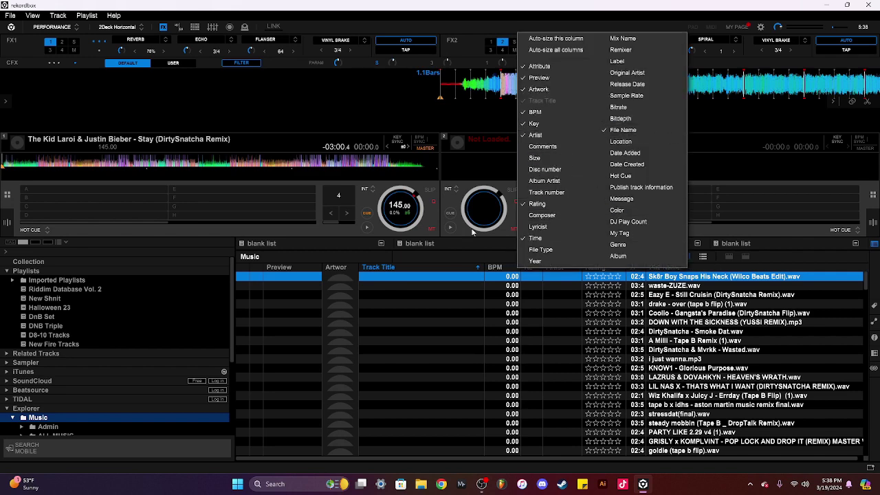
pyautogui.click(729, 271)
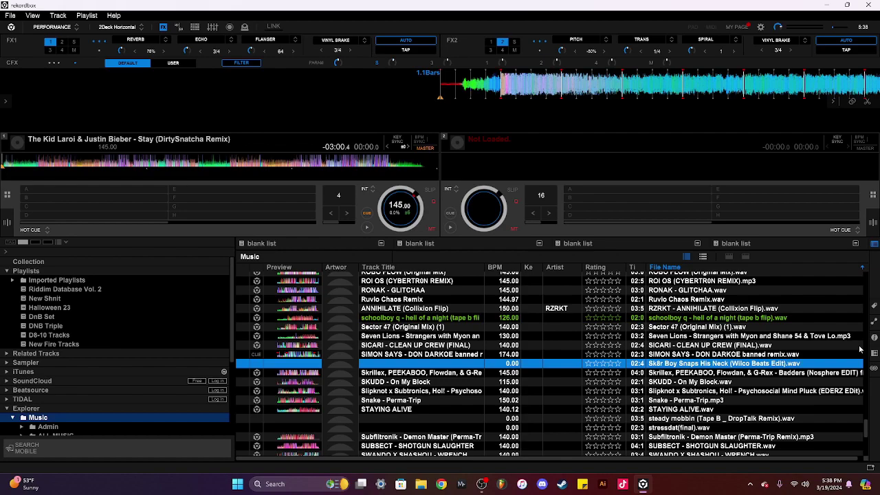
pyautogui.moveTo(868, 433); pyautogui.dragTo(870, 322)
# Step: Sort the Music folder by track title in ascending order and compare the untitled tracks with the analyzed ones
pyautogui.click(416, 268)
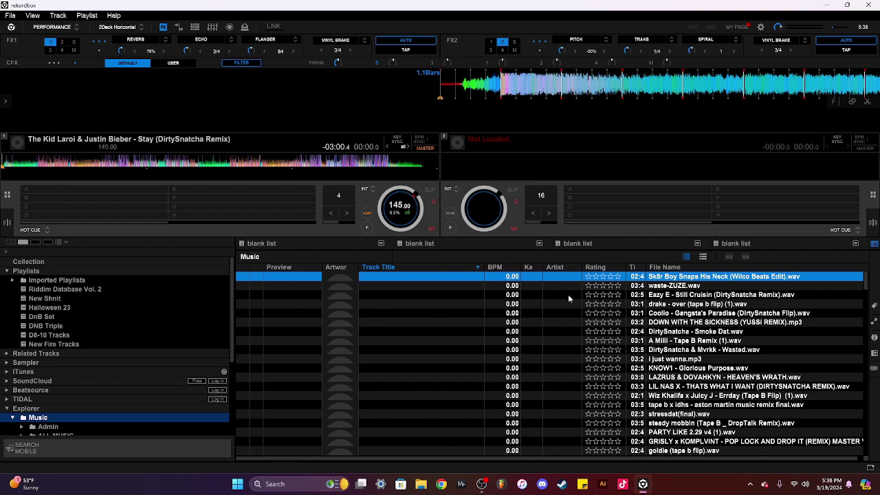
pyautogui.scroll(-5, 523, 309)
pyautogui.scroll(-2, 410, 318)
pyautogui.scroll(6, 409, 327)
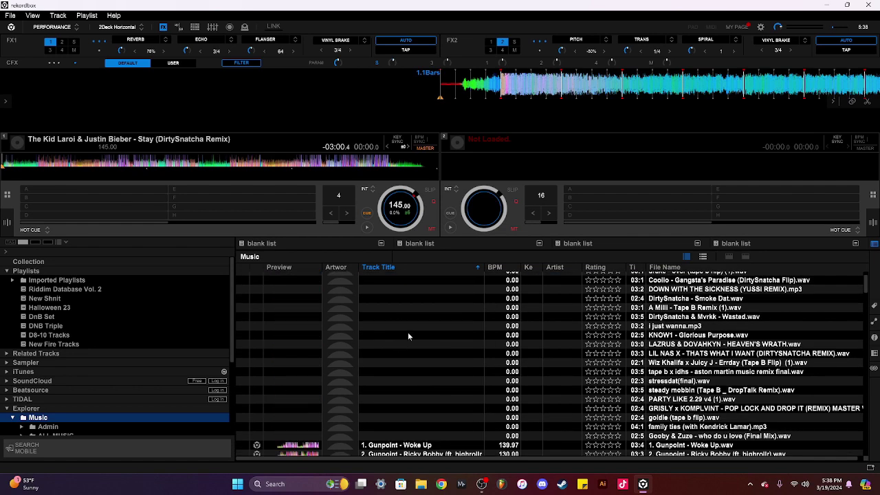
pyautogui.scroll(-6, 406, 336)
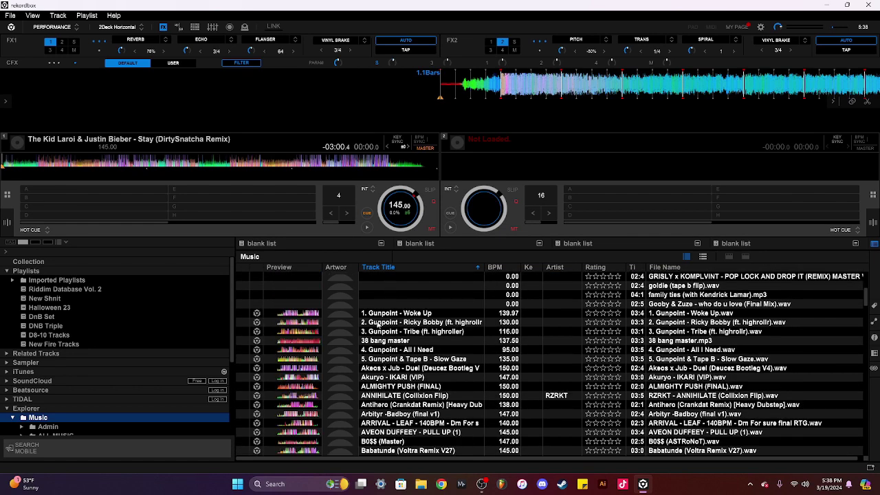
pyautogui.scroll(-1, 384, 372)
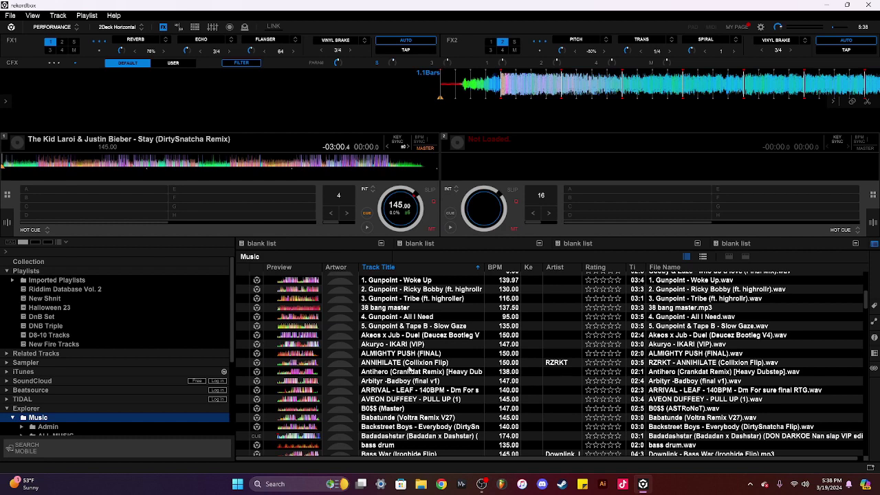
# Step: Reverse the track title sort, look through the list, and restore the ascending order
pyautogui.click(406, 268)
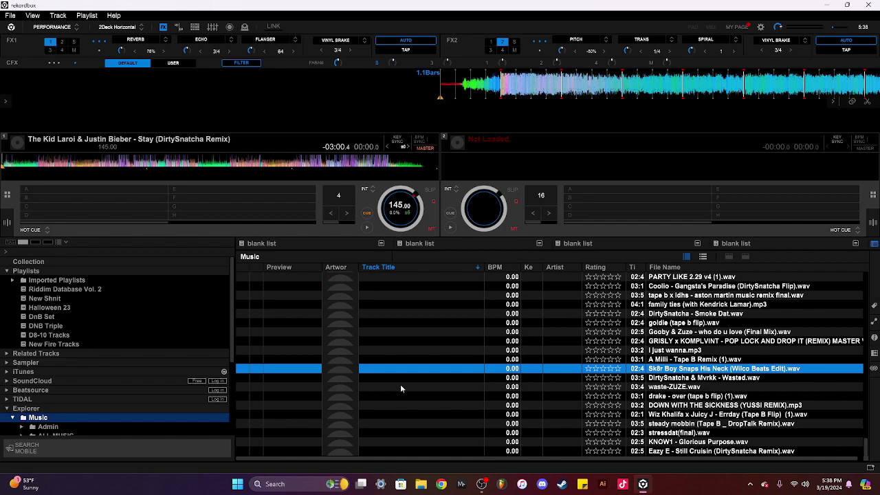
pyautogui.scroll(4, 401, 384)
pyautogui.scroll(-2, 401, 389)
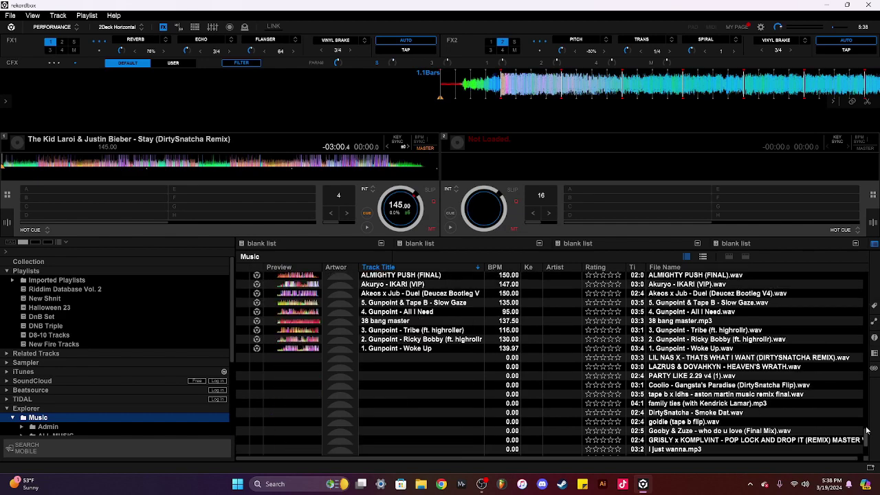
pyautogui.moveTo(866, 435); pyautogui.dragTo(867, 348)
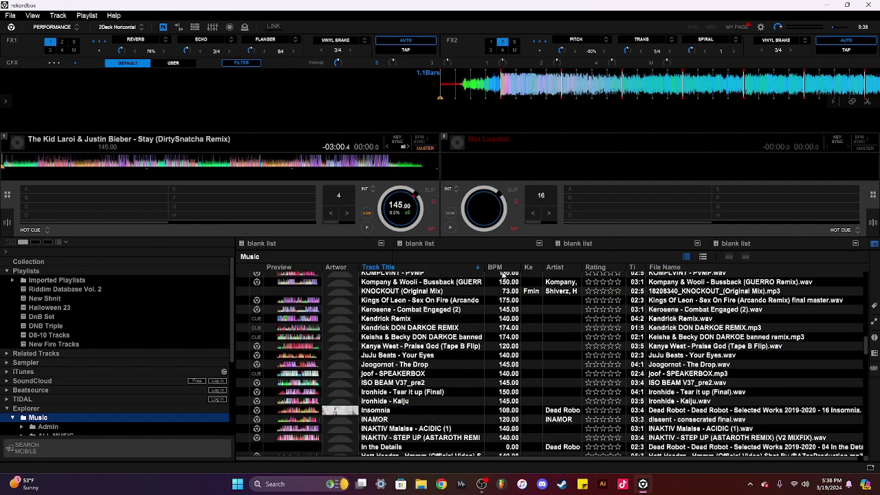
pyautogui.click(450, 268)
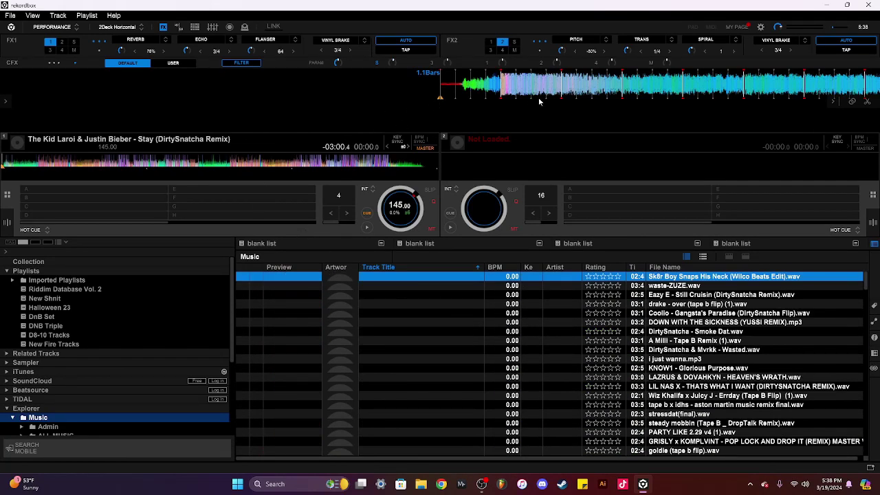
# Step: Examine the beat grid at the opening of Stay (DirtySnatcha Remix) on deck 1, returning the playhead to the track start
pyautogui.scroll(3, 467, 91)
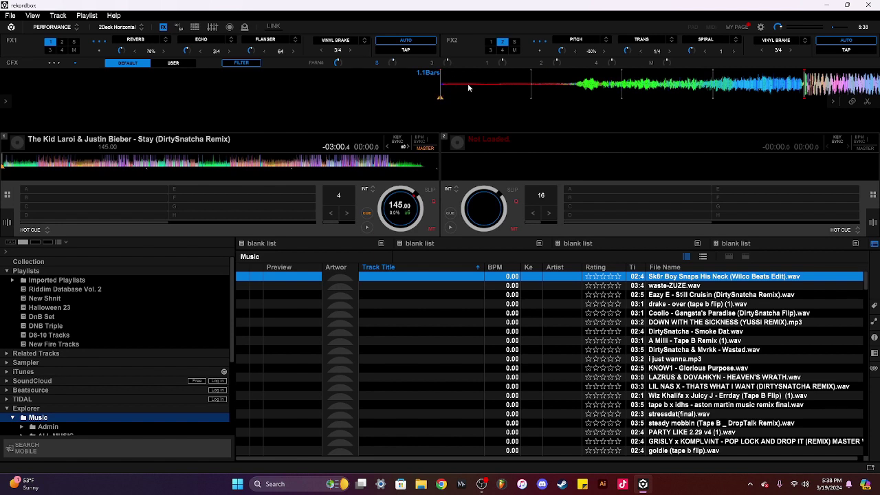
pyautogui.moveTo(451, 88); pyautogui.dragTo(430, 86)
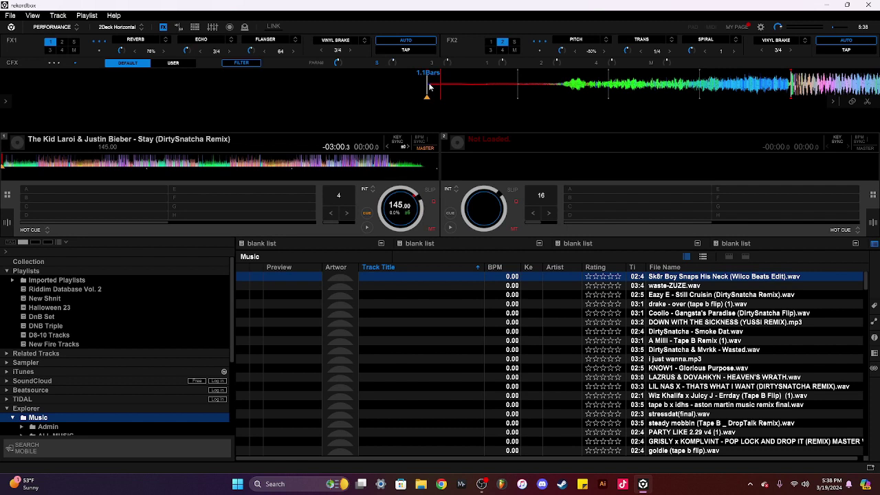
pyautogui.moveTo(788, 95); pyautogui.dragTo(668, 73)
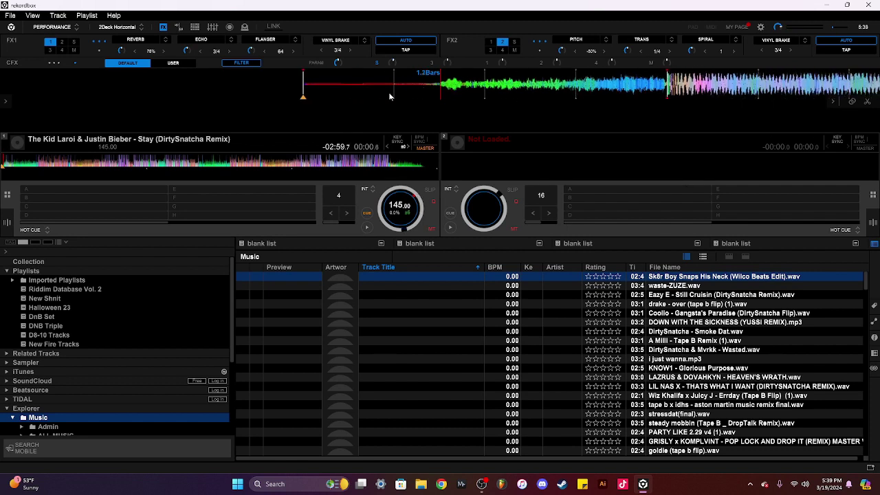
pyautogui.moveTo(341, 94); pyautogui.dragTo(483, 83)
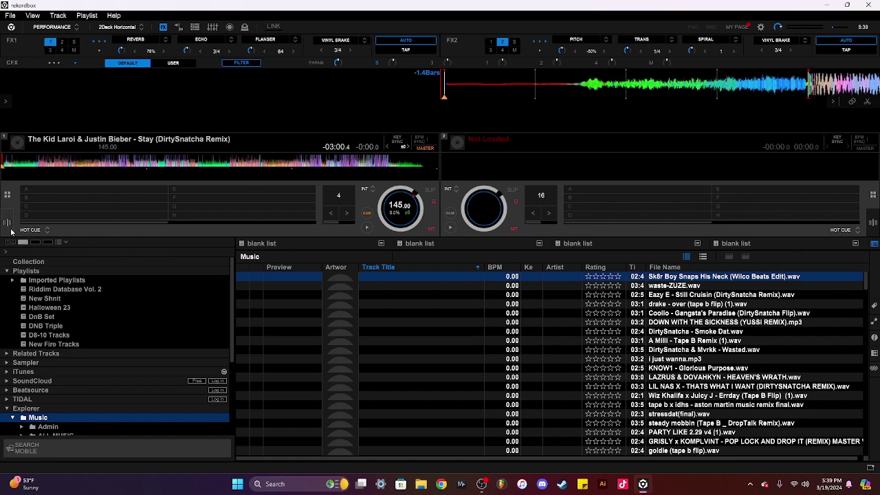
# Step: Play the first bars of Stay on deck 1, pause, and move the playhead back to the track start
pyautogui.click(368, 230)
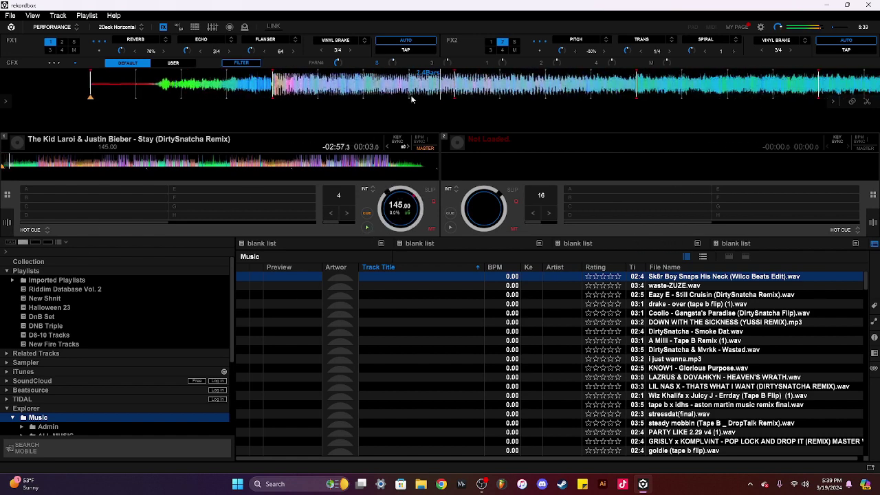
pyautogui.click(368, 228)
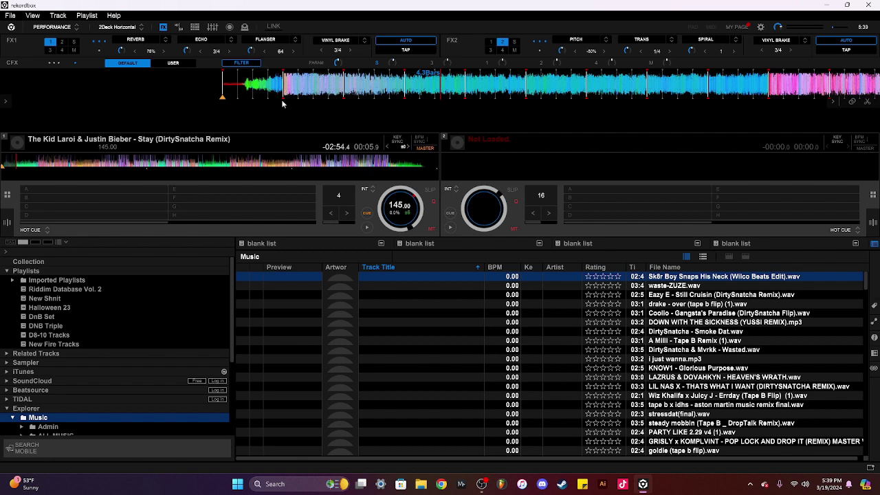
pyautogui.moveTo(302, 94); pyautogui.dragTo(487, 101)
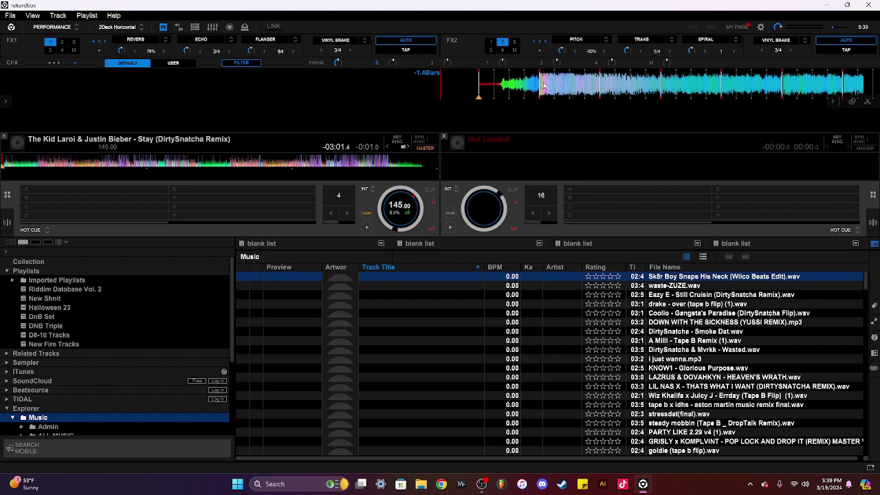
pyautogui.moveTo(544, 86); pyautogui.dragTo(507, 86)
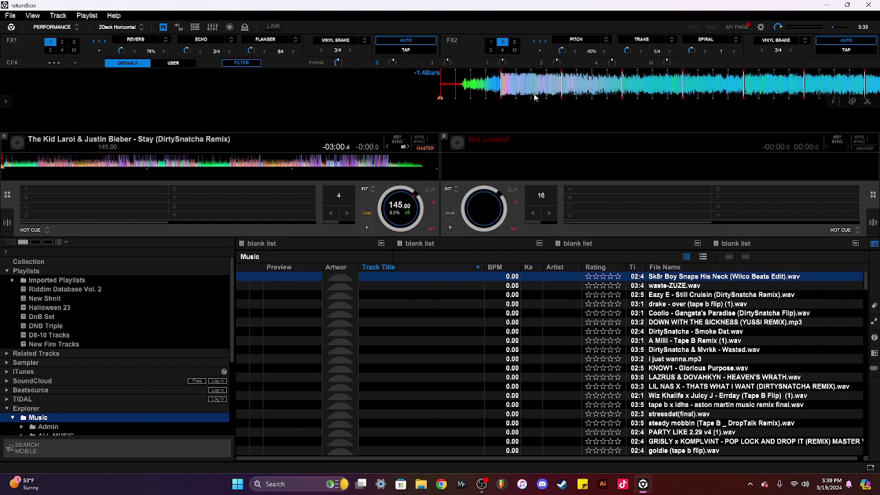
# Step: Replay the opening of Stay, skip ahead to about 13 seconds, and listen briefly before pausing
pyautogui.click(366, 229)
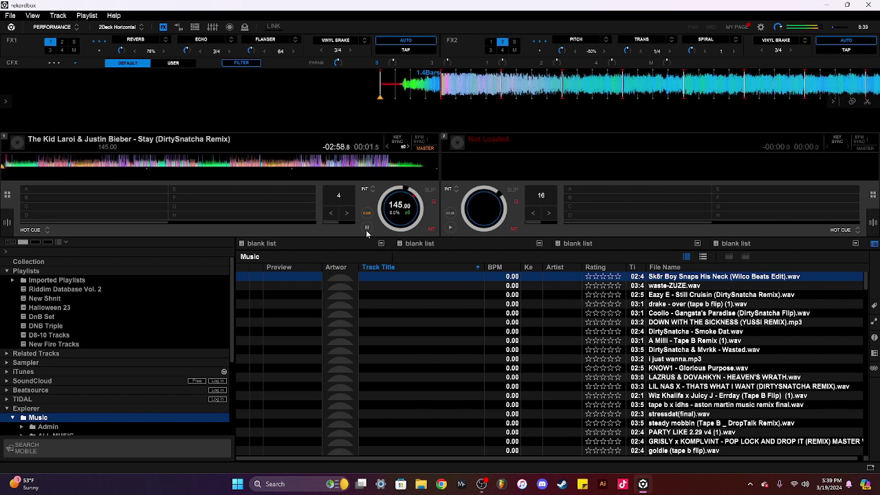
pyautogui.click(366, 229)
pyautogui.moveTo(472, 91); pyautogui.dragTo(403, 87)
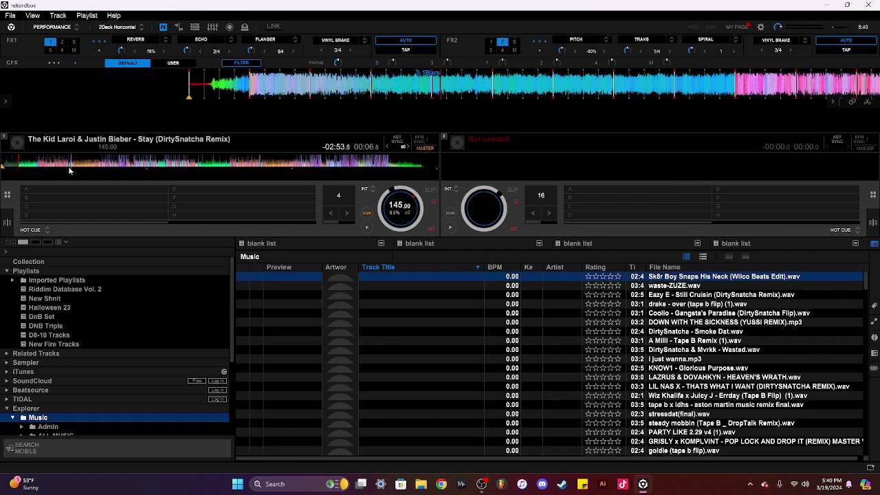
pyautogui.click(39, 165)
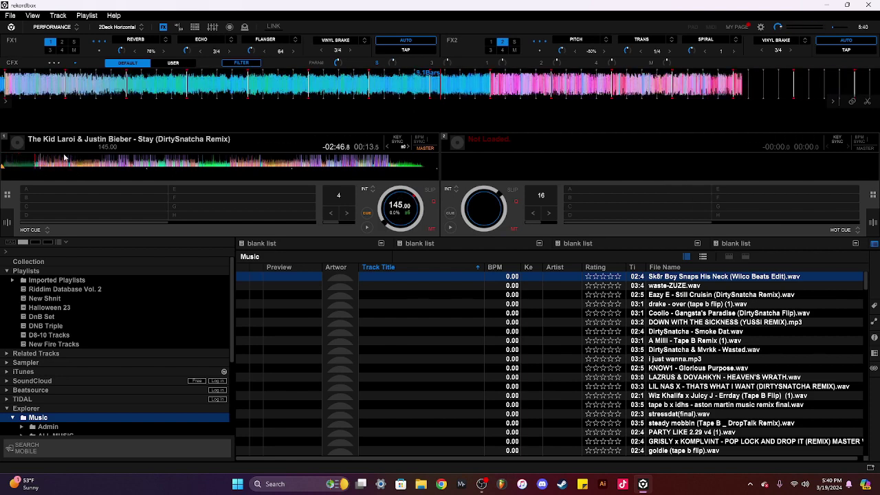
pyautogui.click(366, 228)
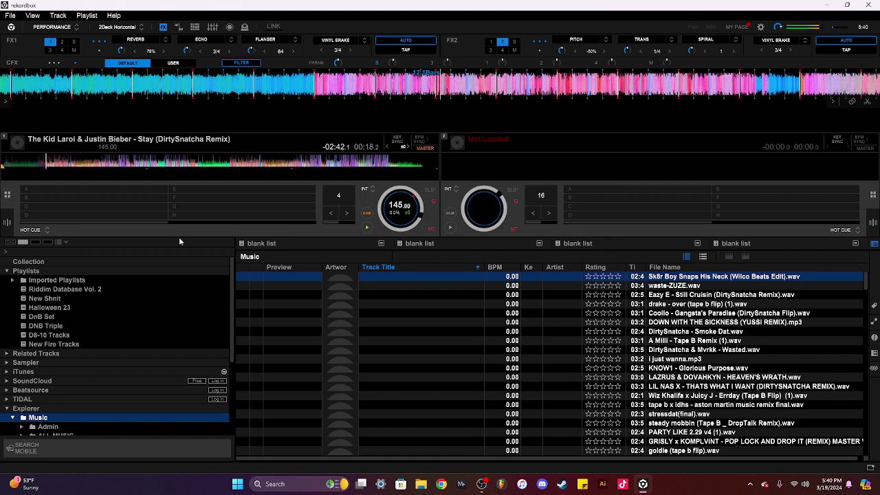
pyautogui.press('space')
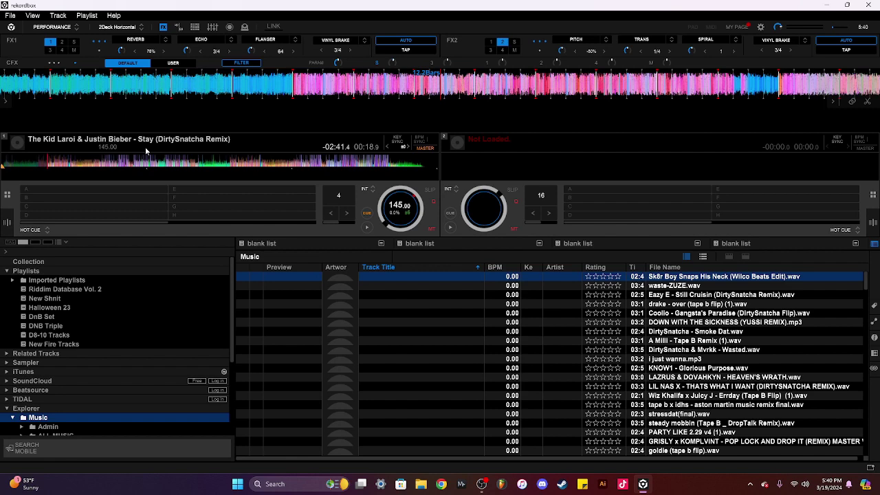
# Step: View the New Fire Tracks playlist, and load Eazy E - Still Cruisin (DirtySnatcha Remix) from the Music folder onto deck 1 for playback
pyautogui.click(80, 345)
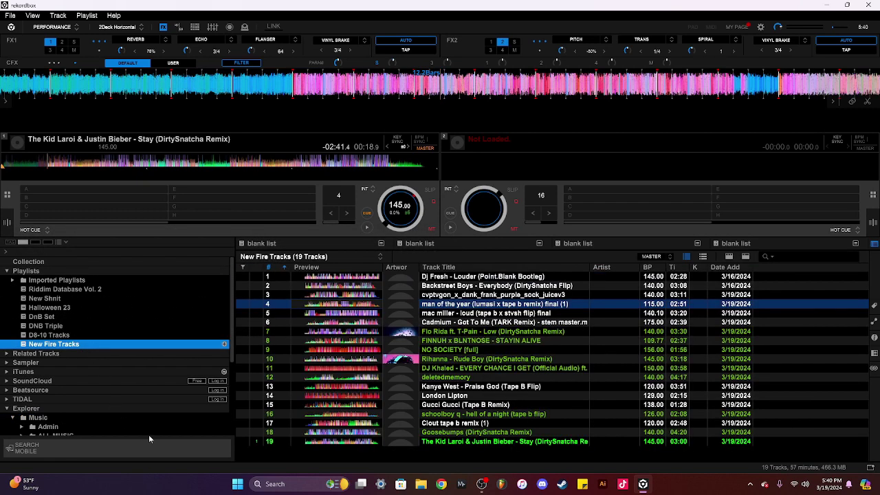
pyautogui.click(88, 419)
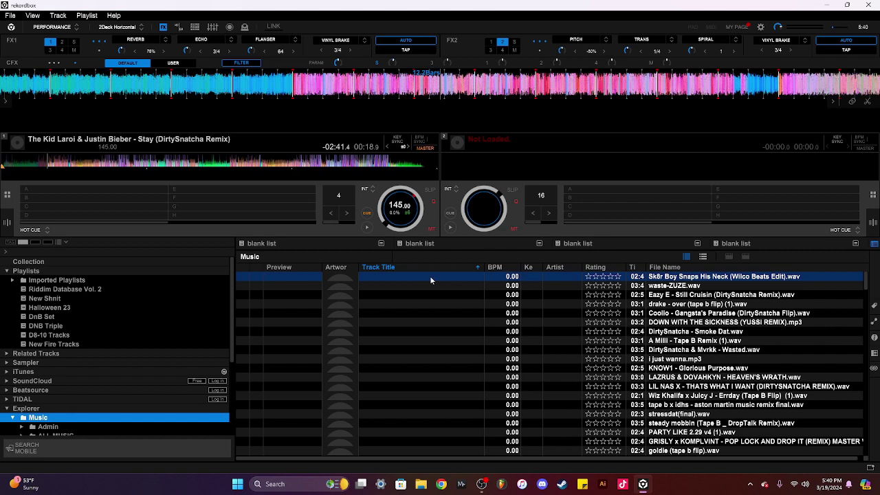
pyautogui.moveTo(433, 295); pyautogui.dragTo(281, 178)
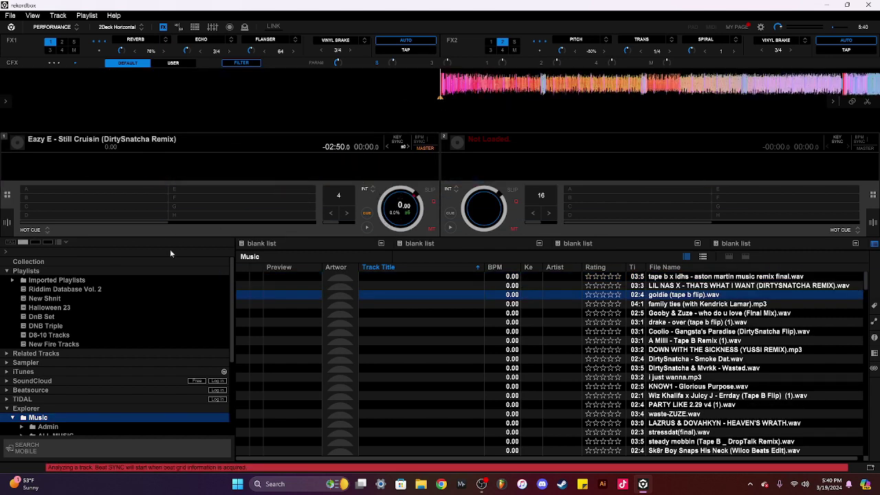
pyautogui.click(367, 228)
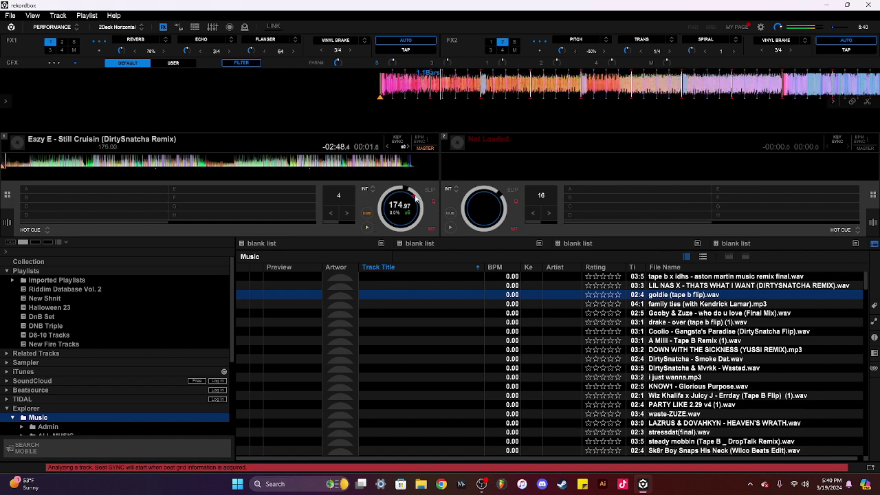
# Step: Examine the beat grid of Still Cruisin from its first beat through the intro, comparing the grid lines with the waveform
pyautogui.scroll(1, 413, 95)
pyautogui.moveTo(408, 92); pyautogui.dragTo(484, 90)
pyautogui.scroll(4, 521, 84)
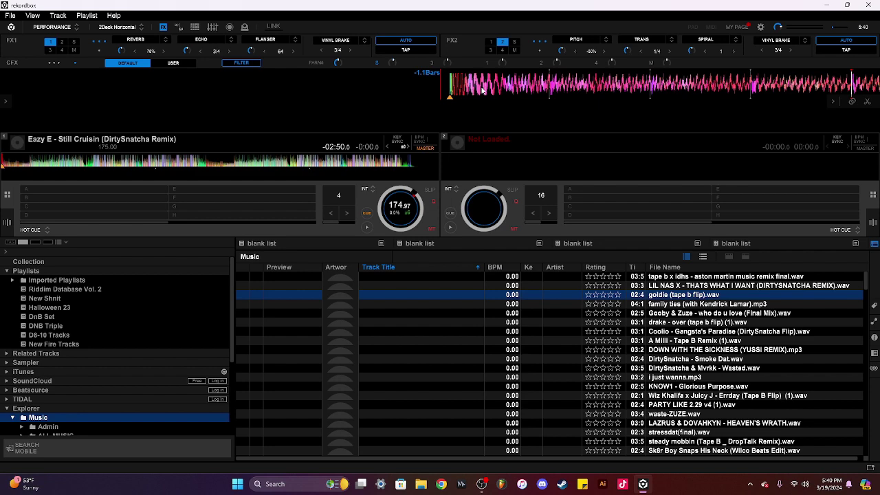
pyautogui.scroll(-5, 476, 88)
pyautogui.moveTo(750, 87); pyautogui.dragTo(395, 98)
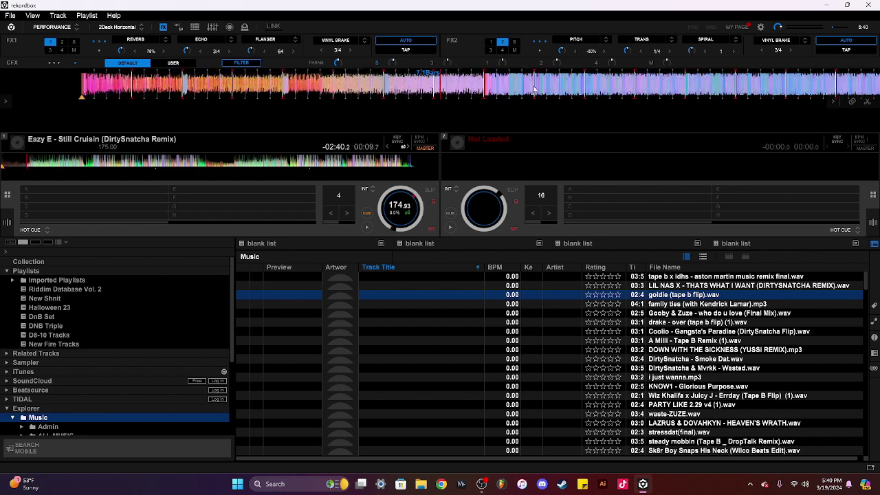
pyautogui.scroll(4, 716, 87)
pyautogui.moveTo(716, 87); pyautogui.dragTo(554, 84)
pyautogui.scroll(1, 416, 84)
pyautogui.scroll(-3, 610, 82)
# Step: Jump to about 35 seconds in Still Cruisin and inspect the beat grid, placing the playhead at the downbeat near 38.3 seconds
pyautogui.click(93, 164)
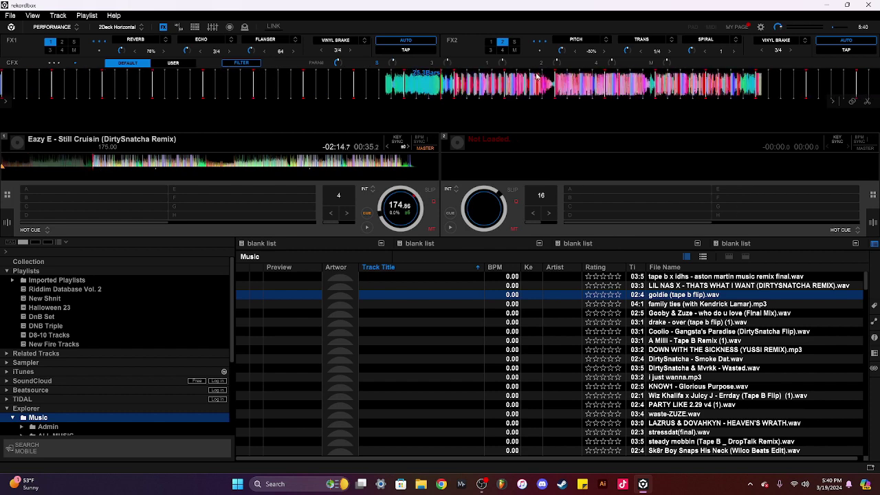
pyautogui.scroll(3, 537, 77)
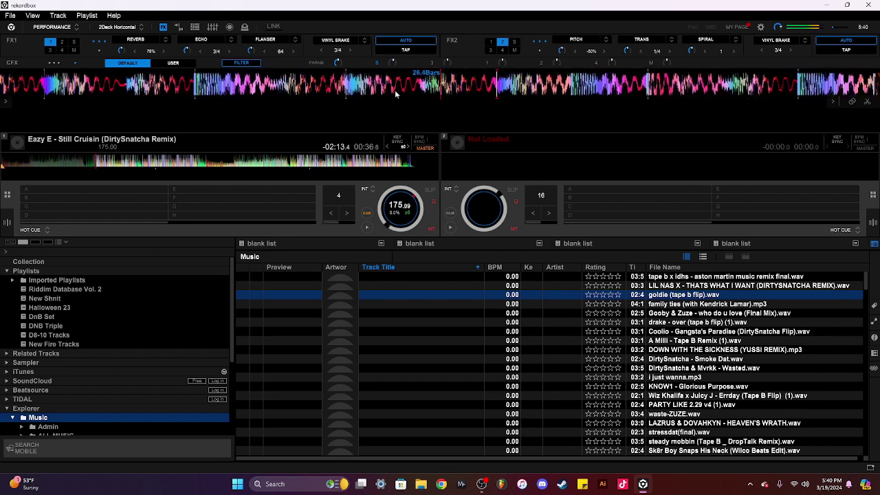
pyautogui.moveTo(655, 81); pyautogui.dragTo(727, 81)
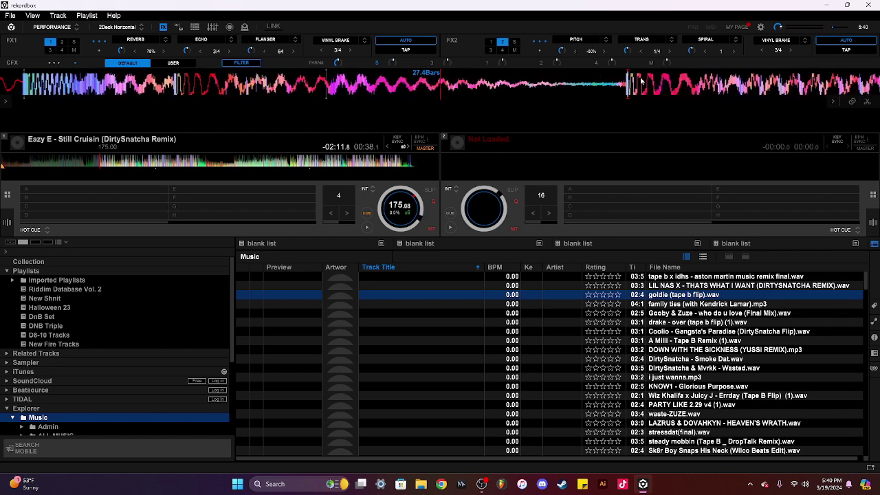
pyautogui.moveTo(641, 81)
pyautogui.mouseDown()
pyautogui.moveTo(650, 82)
pyautogui.moveTo(455, 94)
pyautogui.mouseUp()
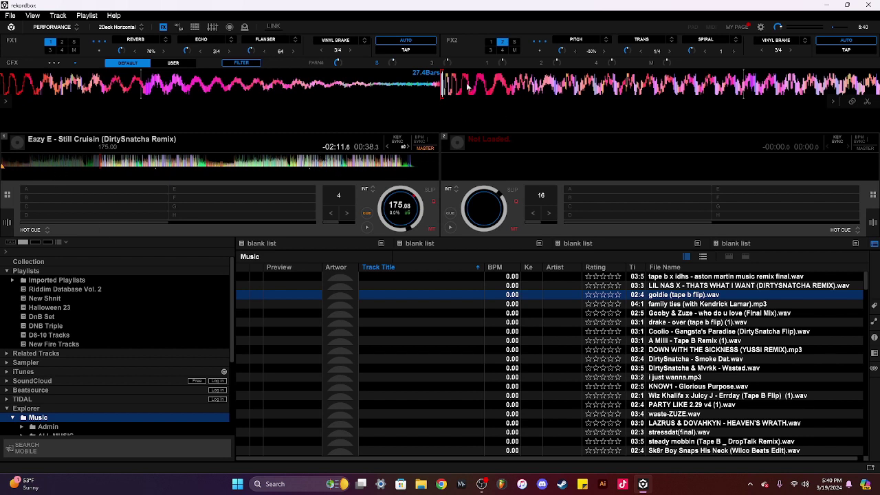
pyautogui.moveTo(469, 84); pyautogui.dragTo(458, 90)
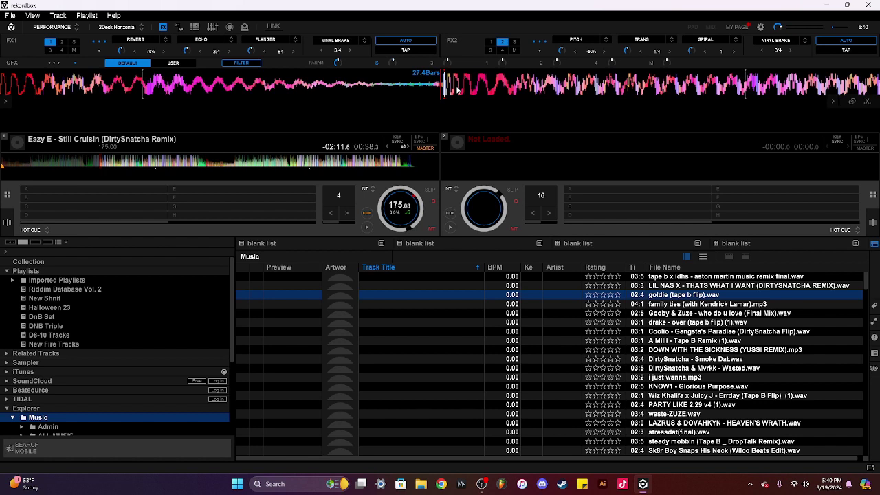
# Step: Return Still Cruisin to its start, open deck 1's beat grid editing, and look through the analyzed BPMs in the Music folder
pyautogui.click(2, 164)
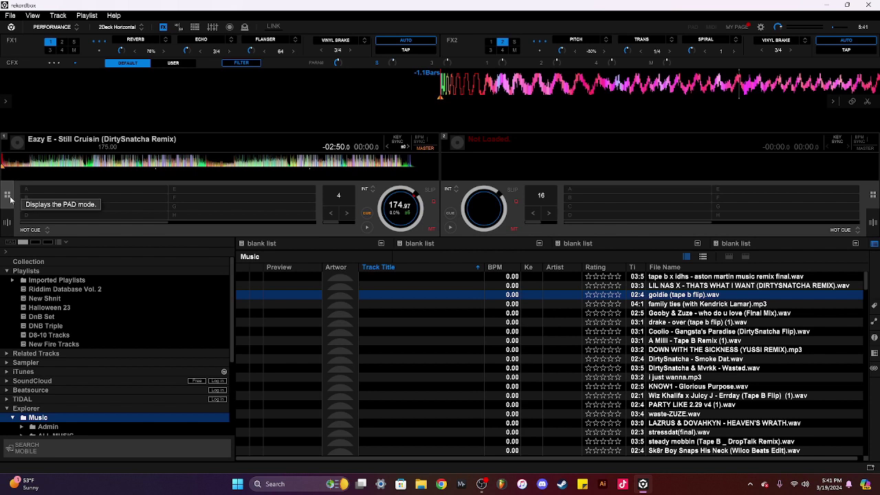
pyautogui.click(33, 234)
pyautogui.click(35, 238)
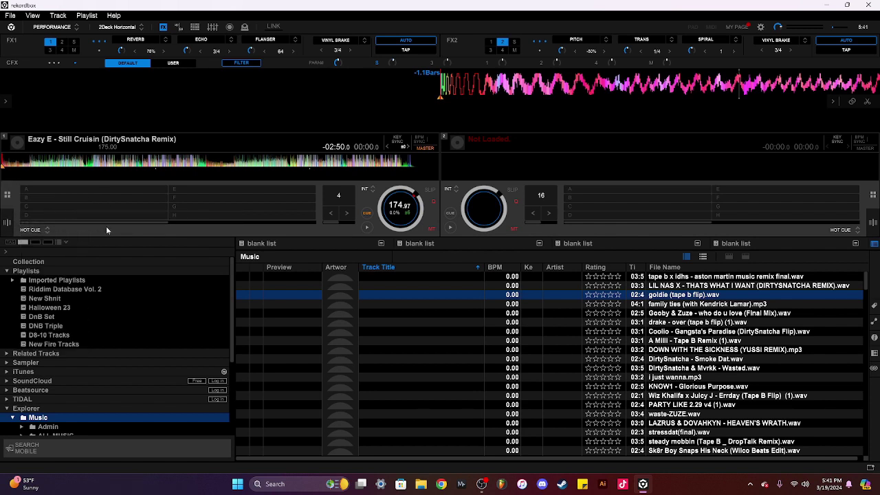
pyautogui.click(7, 223)
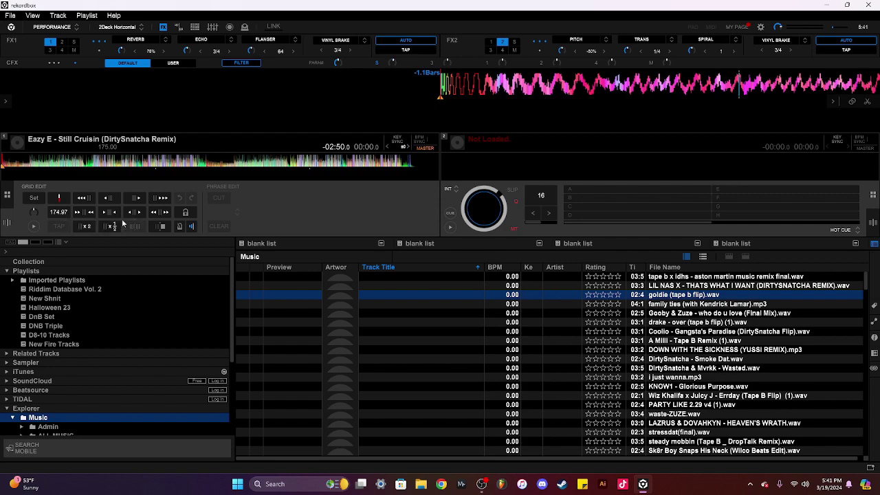
pyautogui.moveTo(866, 283); pyautogui.dragTo(866, 349)
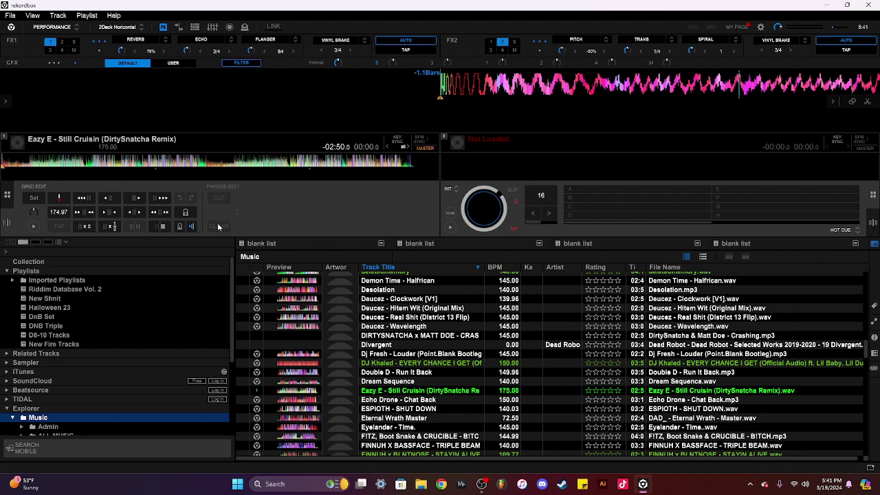
pyautogui.moveTo(867, 350); pyautogui.dragTo(867, 274)
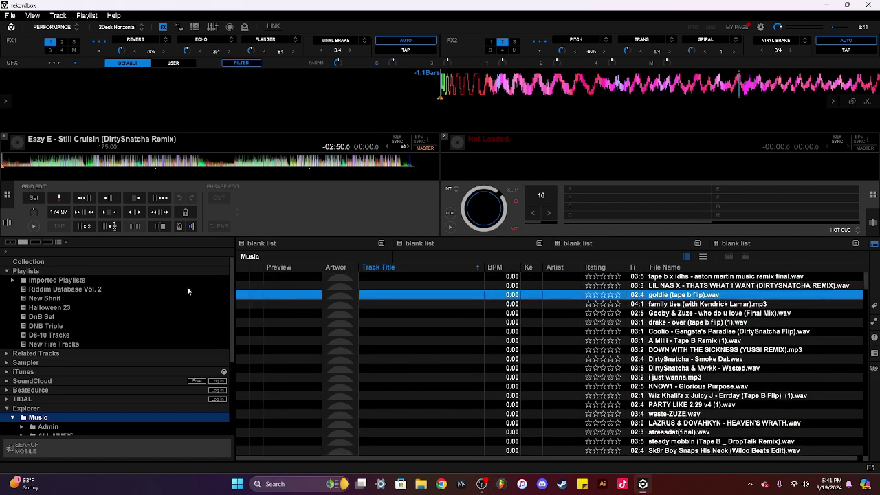
# Step: Set the beat grid tempo of Still Cruisin on deck 1 to 175 BPM
pyautogui.click(57, 213)
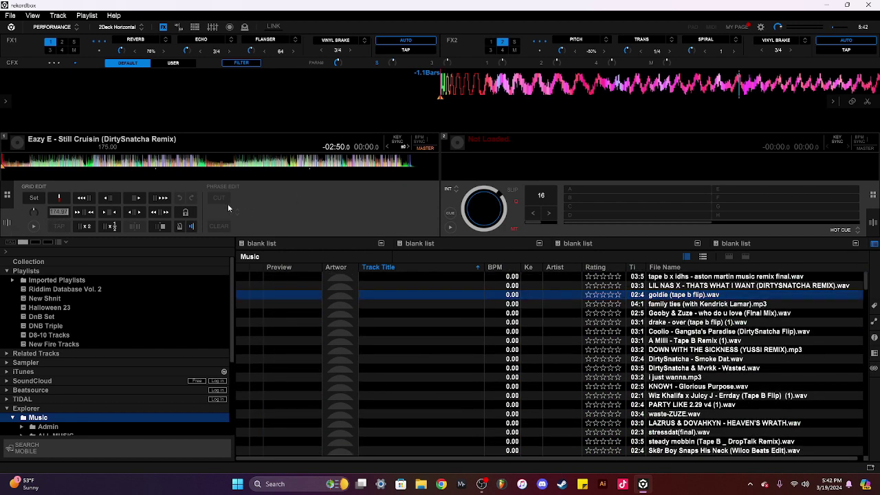
pyautogui.write('1')
pyautogui.write('75')
pyautogui.press('Return')
# Step: Set the first beat of the bar at the very start of Still Cruisin, rechecking the opening waveform and resetting it there
pyautogui.scroll(-4, 497, 87)
pyautogui.scroll(4, 427, 88)
pyautogui.moveTo(62, 164); pyautogui.dragTo(0, 167)
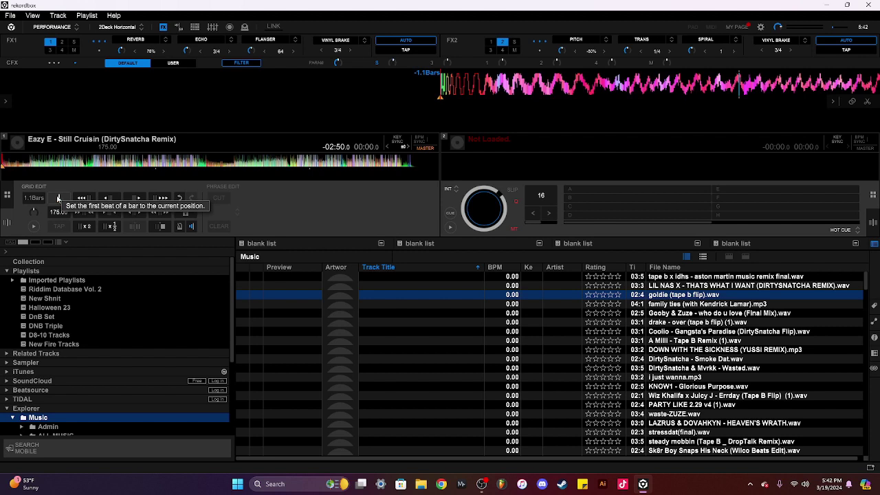
pyautogui.click(60, 198)
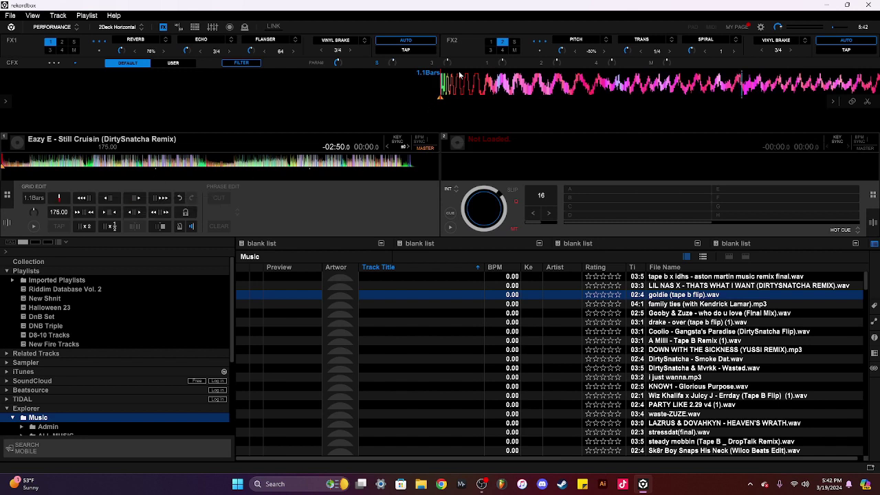
pyautogui.moveTo(502, 88); pyautogui.dragTo(394, 86)
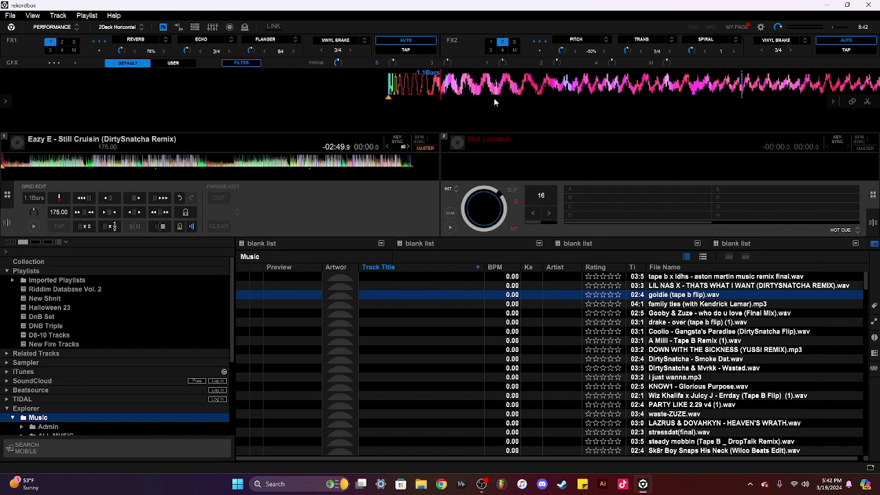
pyautogui.moveTo(494, 96); pyautogui.dragTo(513, 95)
pyautogui.moveTo(31, 167); pyautogui.dragTo(2, 173)
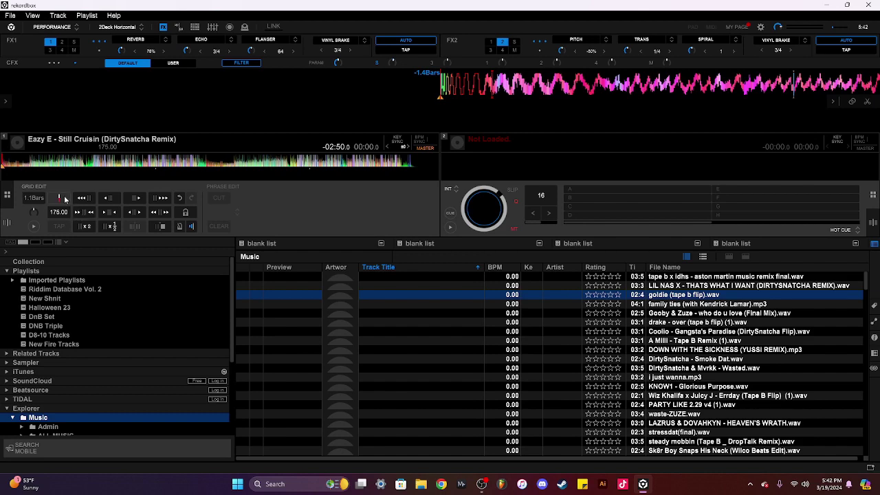
pyautogui.click(63, 198)
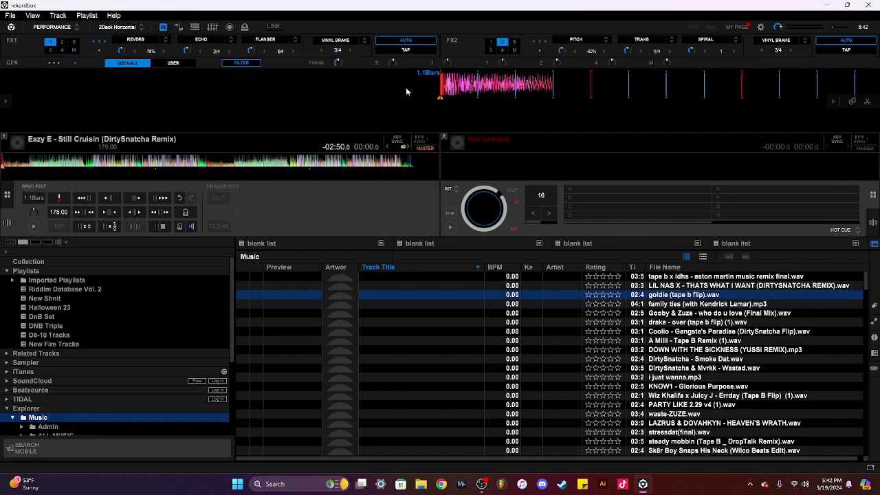
# Step: Play Still Cruisin and spot-check the corrected grid at about 13, 24 and 39 seconds, inspecting the downbeat near 41.1 seconds
pyautogui.click(32, 228)
pyautogui.click(7, 196)
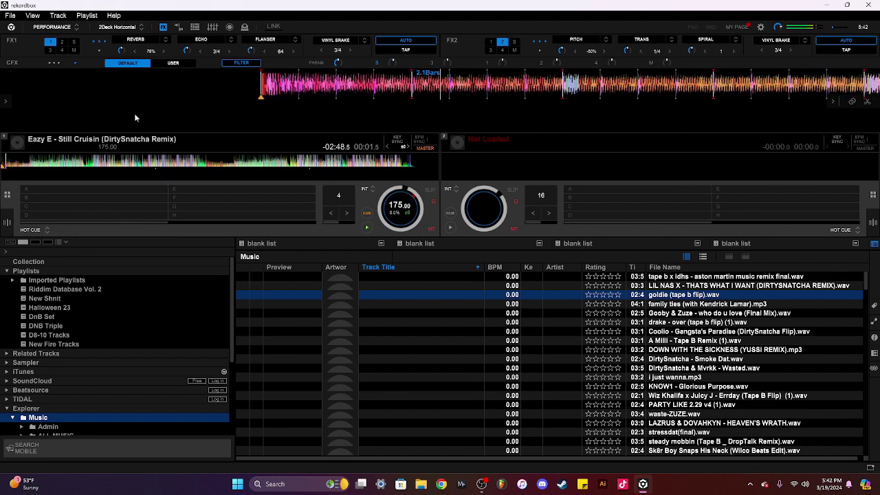
pyautogui.click(24, 168)
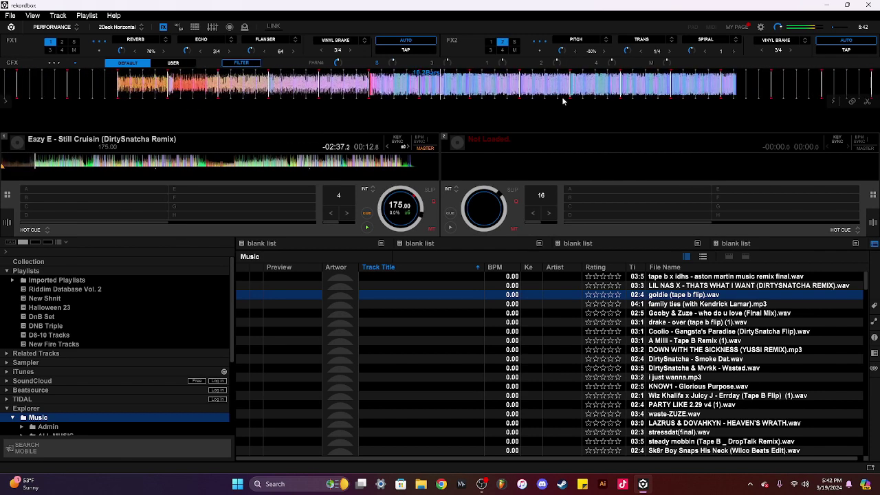
pyautogui.click(43, 168)
pyautogui.click(62, 167)
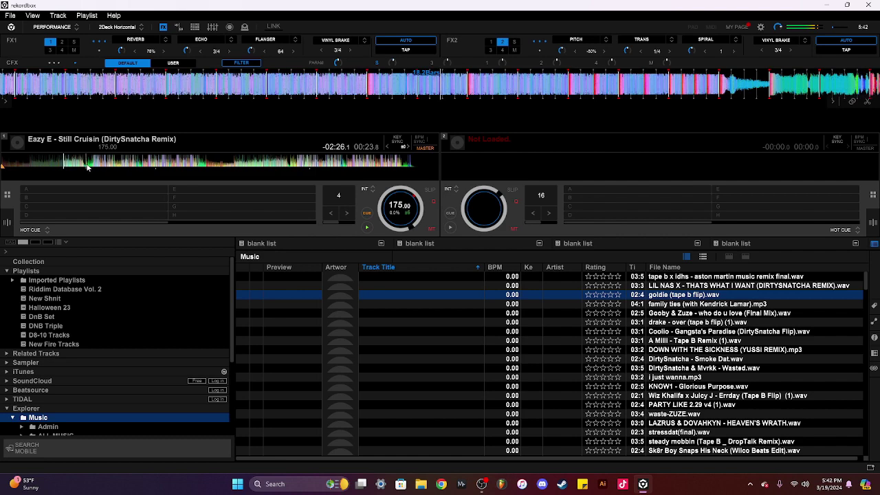
pyautogui.click(87, 167)
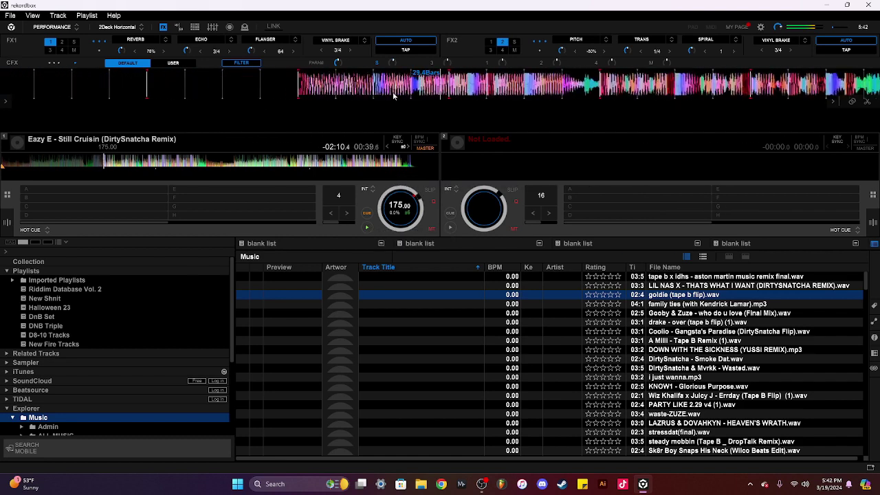
pyautogui.click(367, 227)
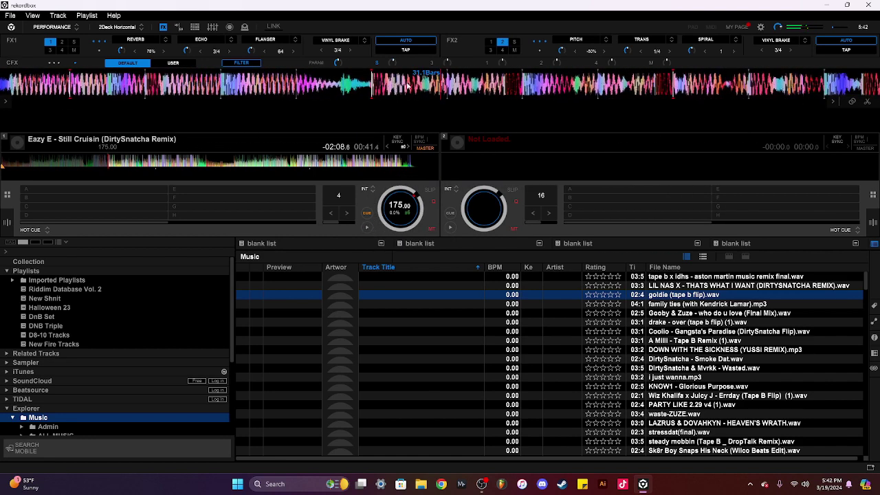
pyautogui.moveTo(391, 85); pyautogui.dragTo(487, 84)
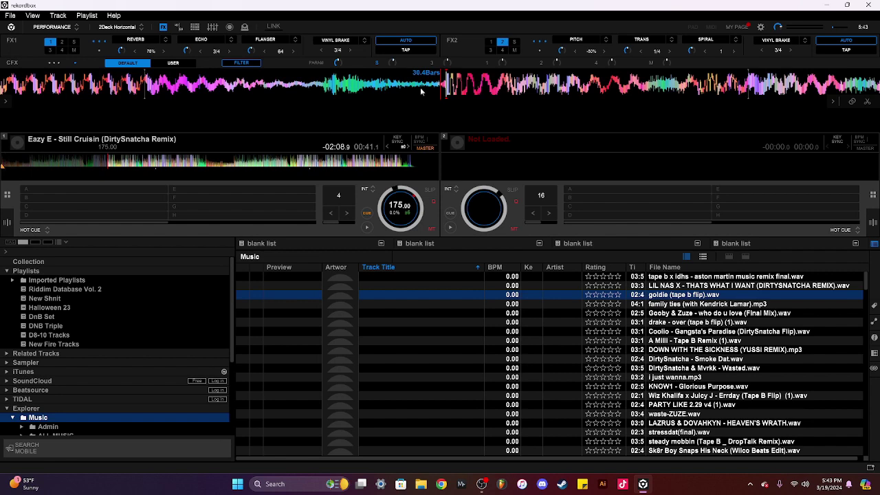
# Step: Replay the opening of Still Cruisin from its first beat and pause at about 2 seconds
pyautogui.click(1, 157)
pyautogui.click(368, 227)
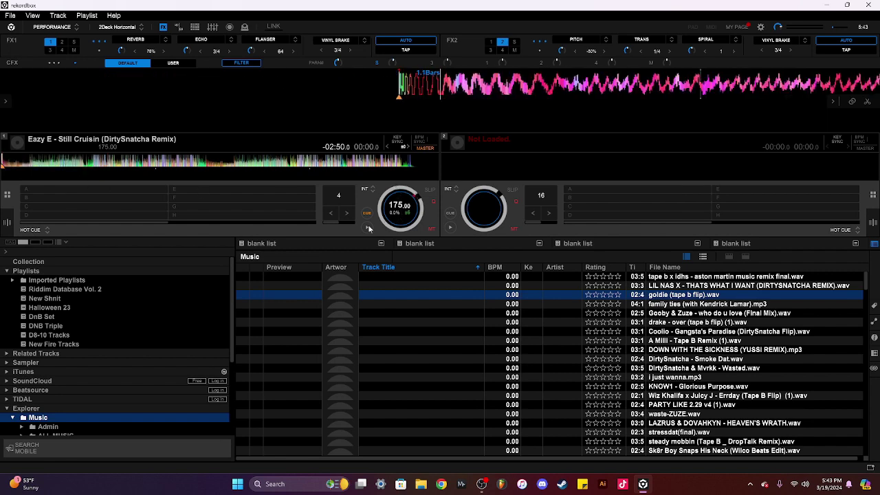
pyautogui.scroll(-5, 421, 86)
pyautogui.click(366, 227)
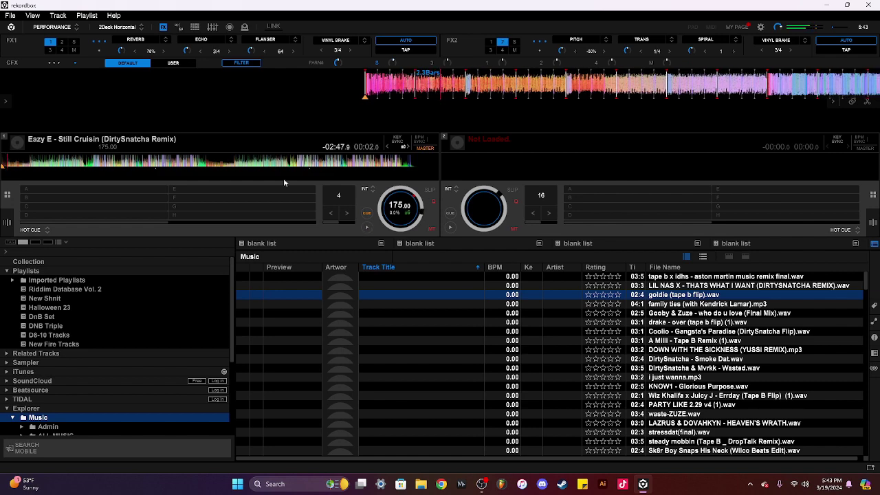
# Step: Load drake - over (tape b flip) (1) from the Music folder onto deck 1 and start playback
pyautogui.moveTo(282, 149); pyautogui.dragTo(93, 336)
pyautogui.moveTo(451, 323); pyautogui.dragTo(264, 198)
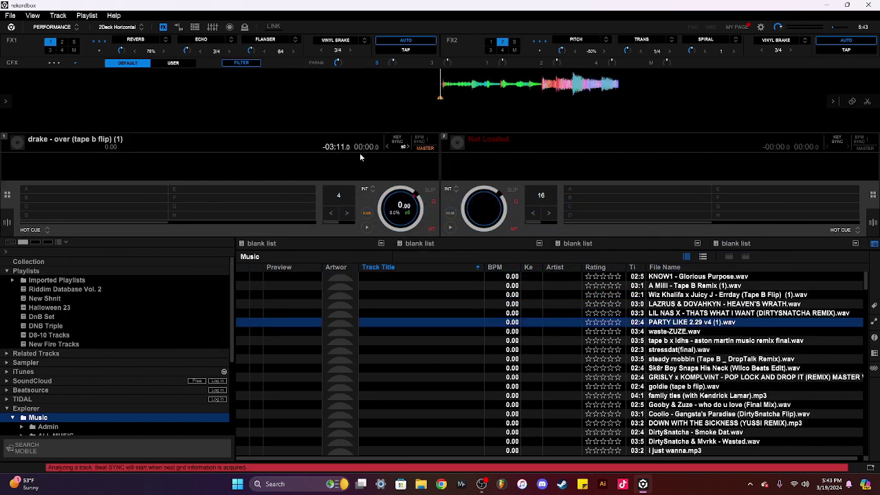
pyautogui.click(368, 229)
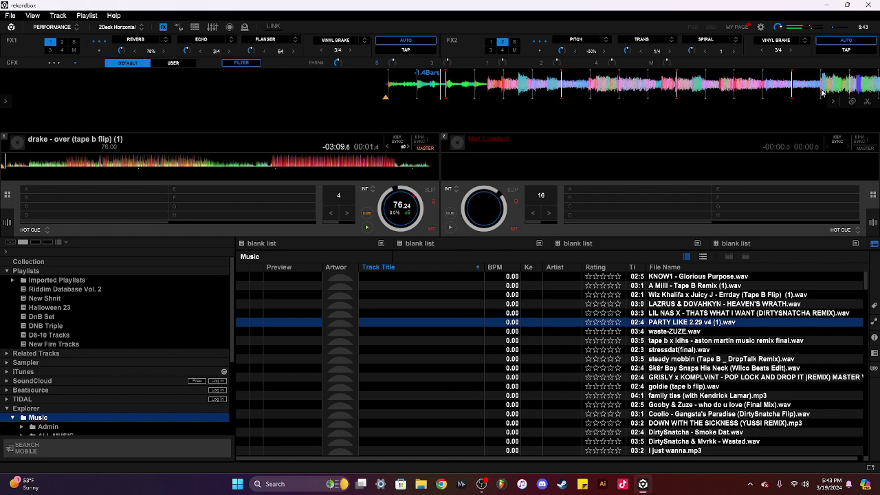
# Step: Jump to the second drop of drake - over and place the playhead at its downbeat near 1:58.4 to inspect the grid
pyautogui.click(270, 165)
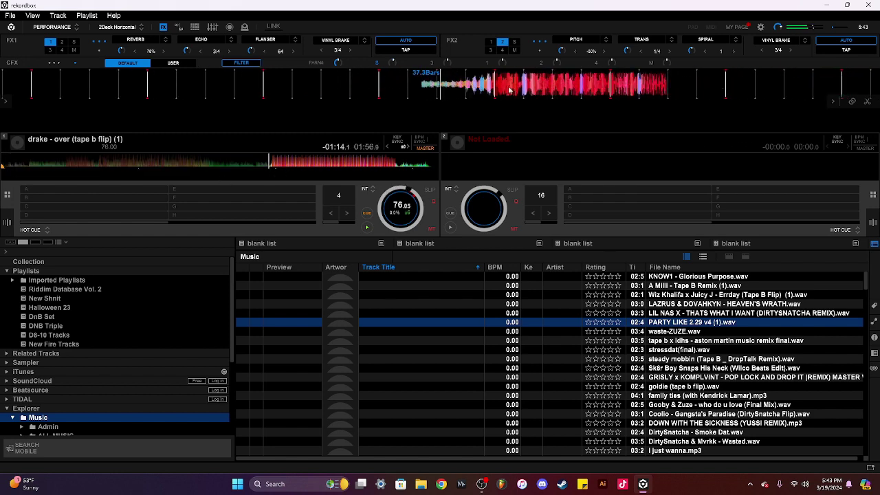
pyautogui.scroll(5, 509, 90)
pyautogui.click(369, 228)
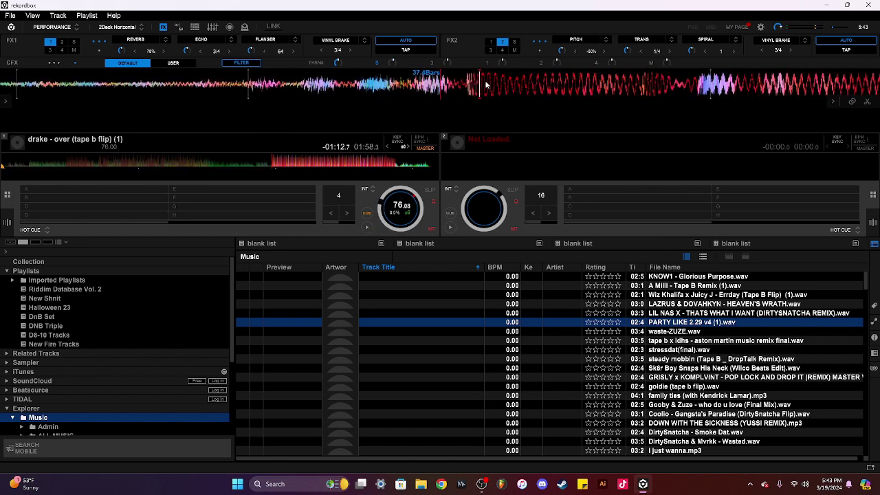
pyautogui.moveTo(486, 84); pyautogui.dragTo(460, 89)
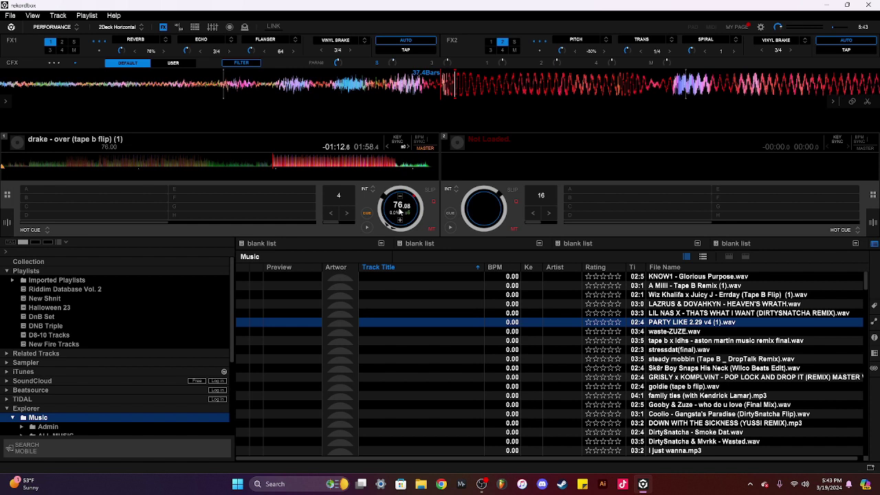
# Step: Set the beat grid tempo of drake - over to 76 BPM and the first beat of the bar at the track's start
pyautogui.click(9, 221)
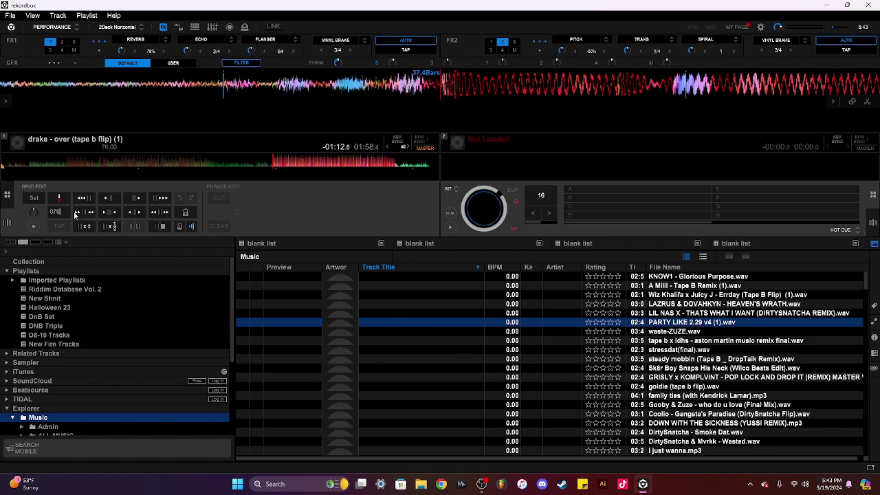
pyautogui.press('Return')
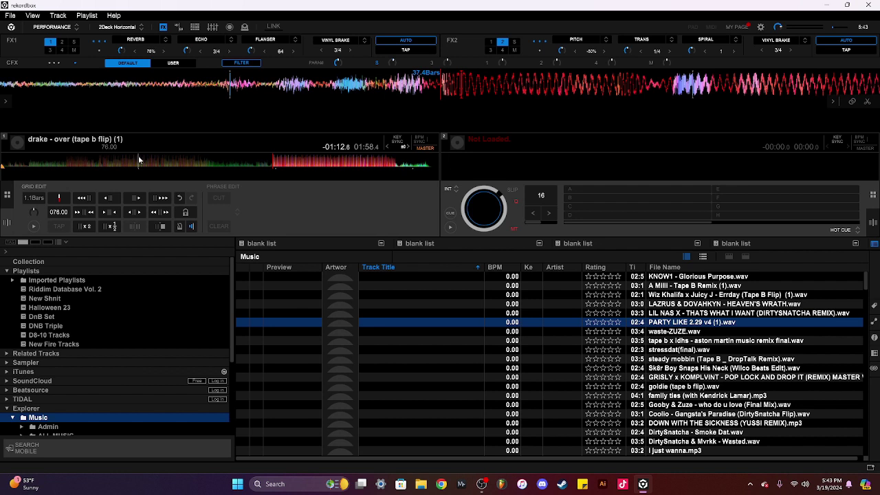
pyautogui.moveTo(43, 167); pyautogui.dragTo(16, 170)
pyautogui.click(2, 160)
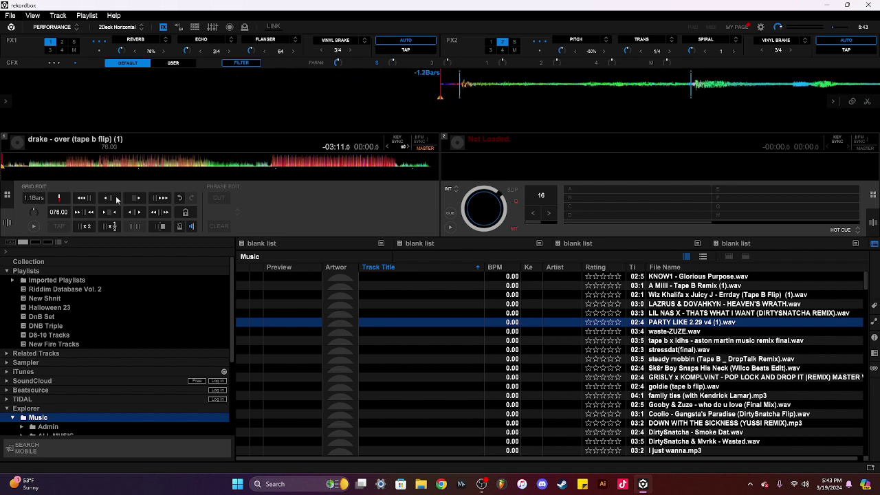
pyautogui.click(60, 200)
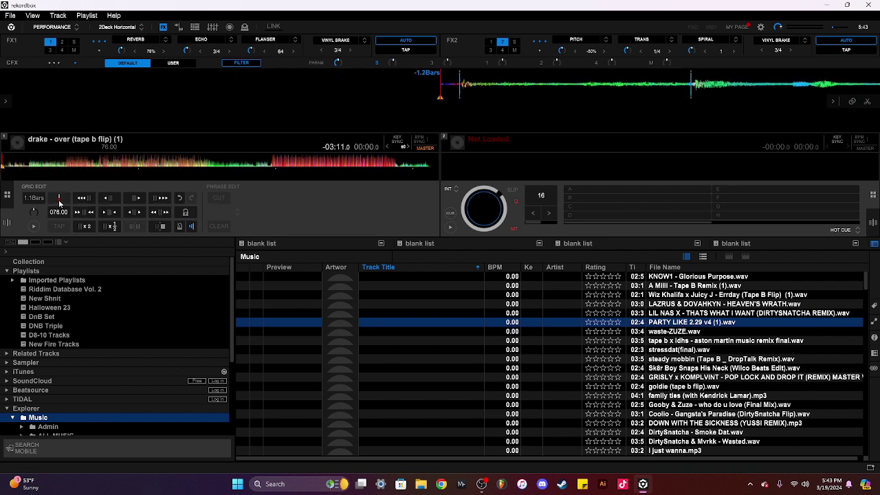
# Step: Check the corrected grid of drake - over at the drops near 28.4 seconds and 1:58.4, playing the second drop briefly
pyautogui.click(66, 165)
pyautogui.moveTo(759, 82); pyautogui.dragTo(491, 88)
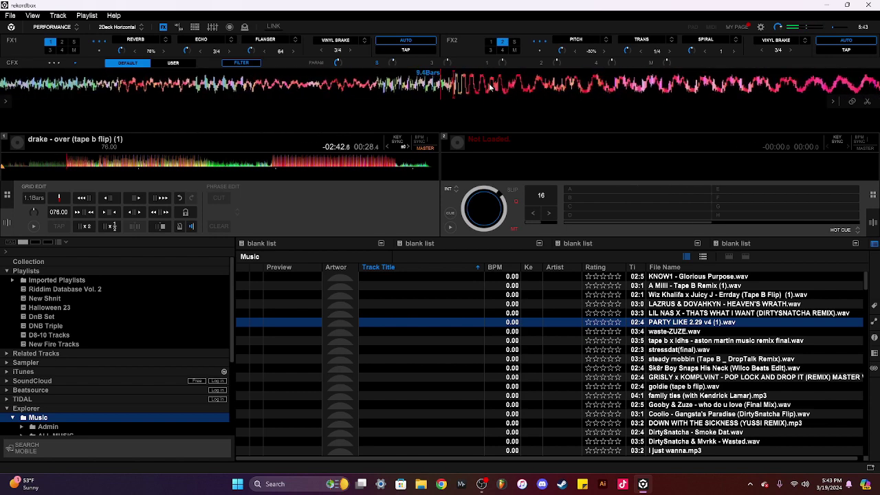
pyautogui.click(265, 165)
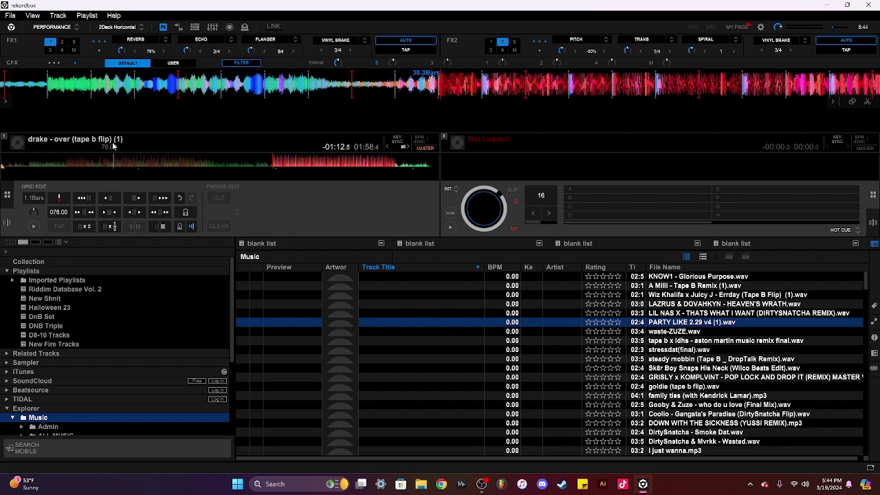
pyautogui.moveTo(114, 88); pyautogui.dragTo(475, 118)
pyautogui.click(32, 228)
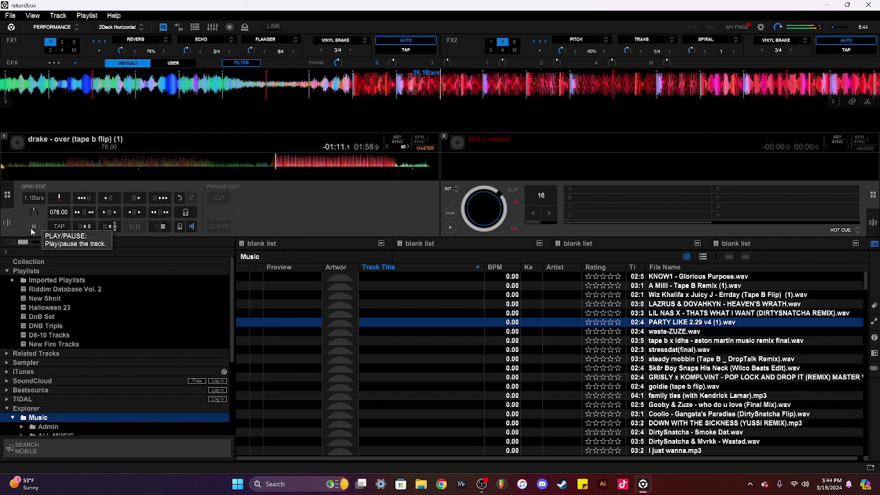
pyautogui.click(30, 229)
# Step: Place the playhead on the second drop's downbeat at about 1:58.4 and compare the grid lines with the waveform up close
pyautogui.moveTo(370, 96); pyautogui.dragTo(676, 69)
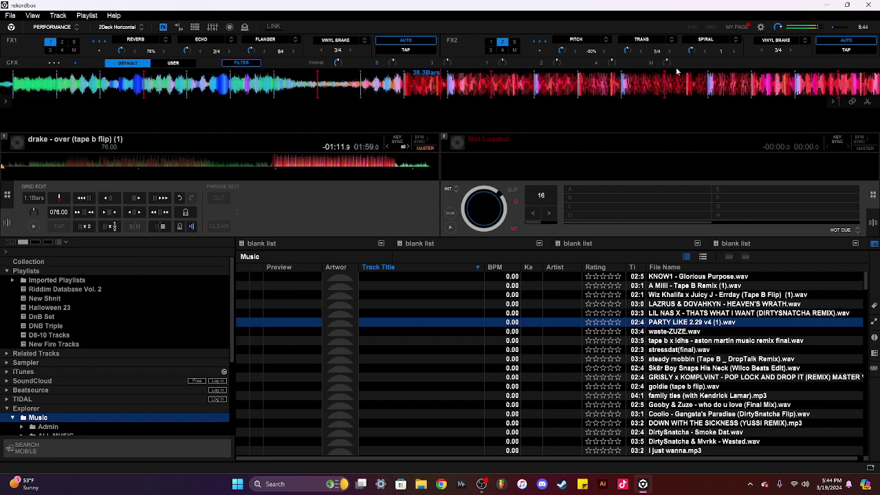
pyautogui.moveTo(453, 89); pyautogui.dragTo(560, 89)
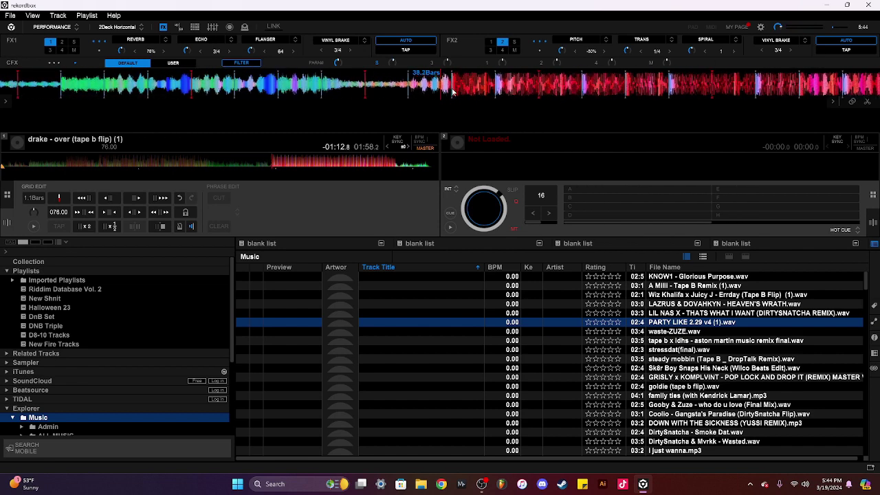
pyautogui.scroll(3, 453, 91)
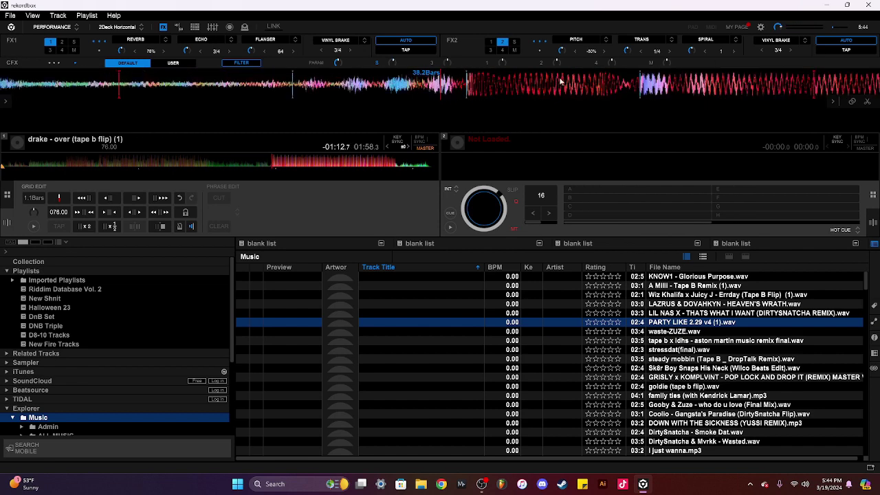
pyautogui.moveTo(564, 86); pyautogui.dragTo(540, 94)
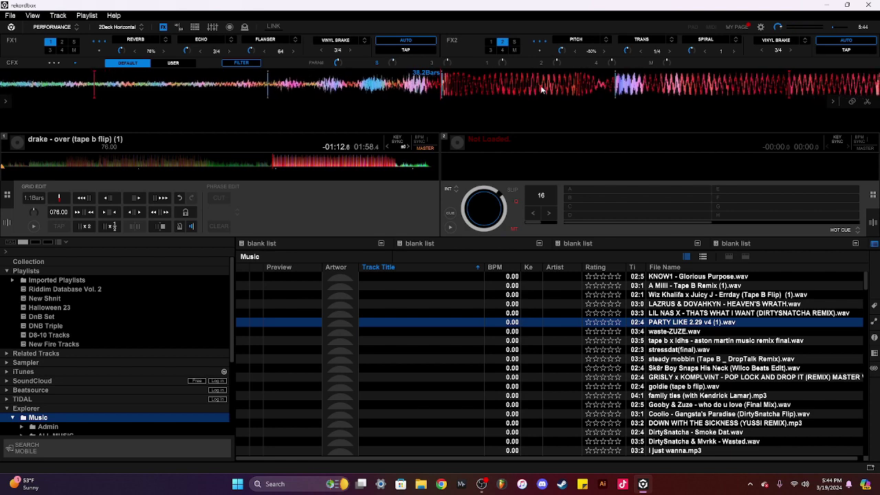
# Step: Examine the second drop's opening waveform at high magnification, nudging the playhead slightly forward from the nearby grid line
pyautogui.scroll(1, 511, 85)
pyautogui.scroll(1, 511, 85)
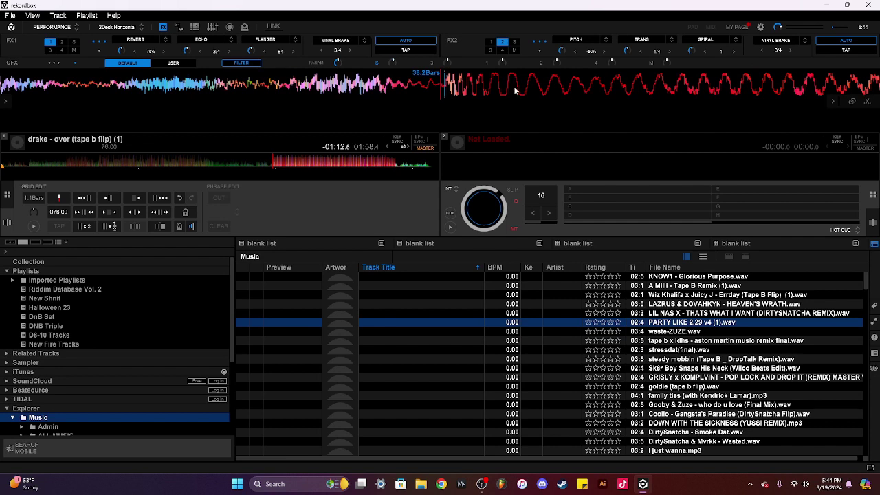
pyautogui.moveTo(515, 91); pyautogui.dragTo(508, 91)
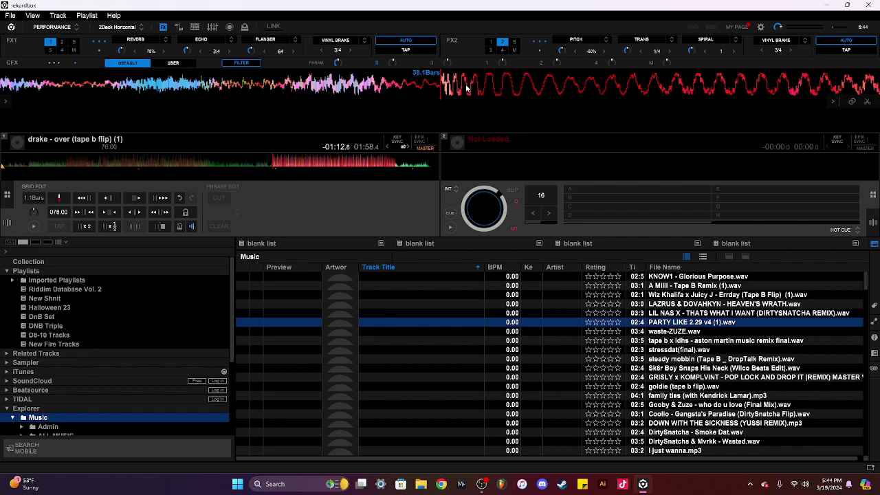
# Step: Play drake - over at several points from the intro through the first drop and compare the grid lines with the beats
pyautogui.click(80, 162)
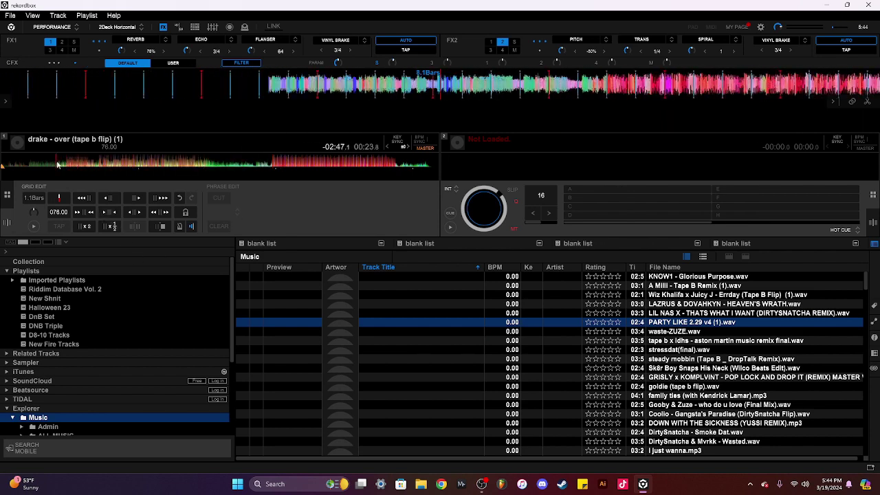
pyautogui.click(28, 170)
pyautogui.click(20, 172)
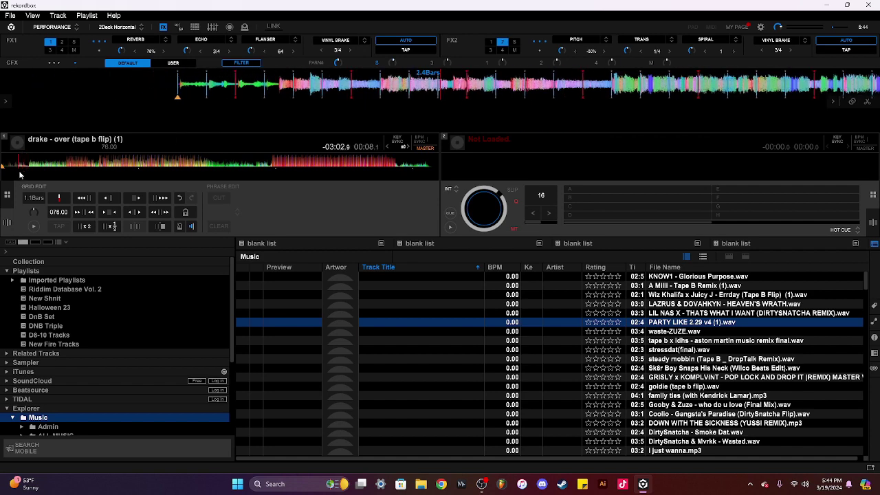
pyautogui.click(69, 170)
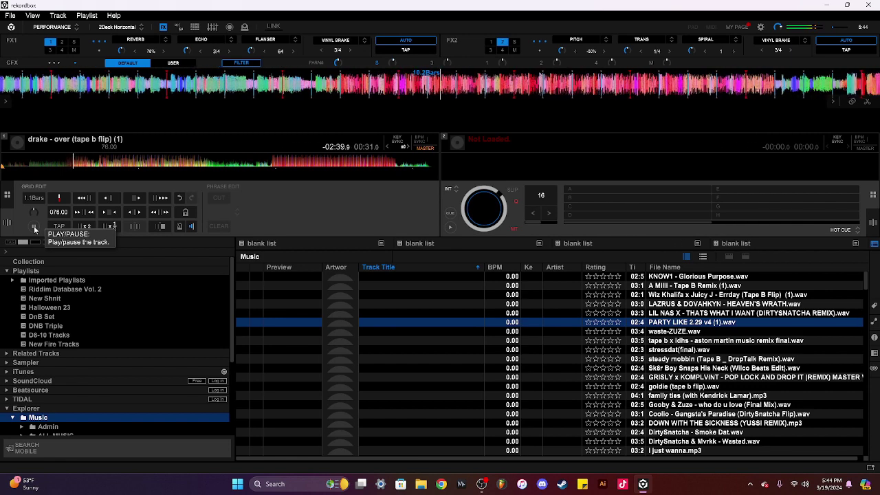
pyautogui.click(98, 164)
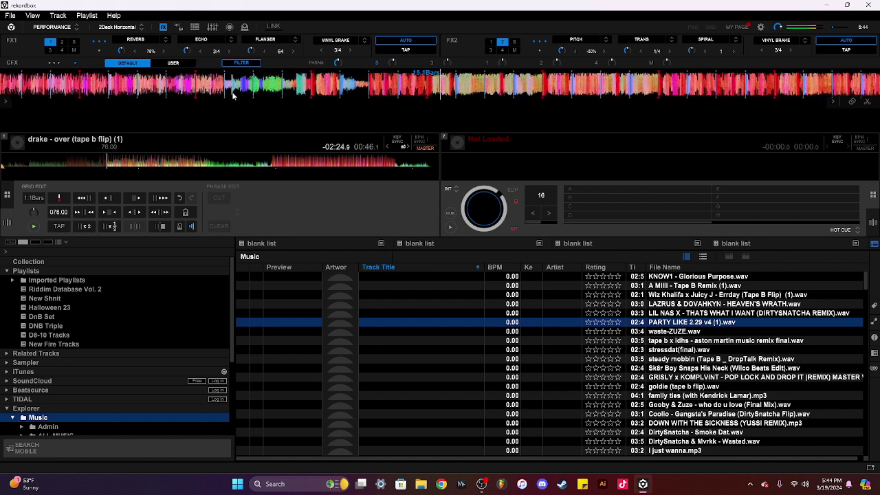
pyautogui.click(89, 162)
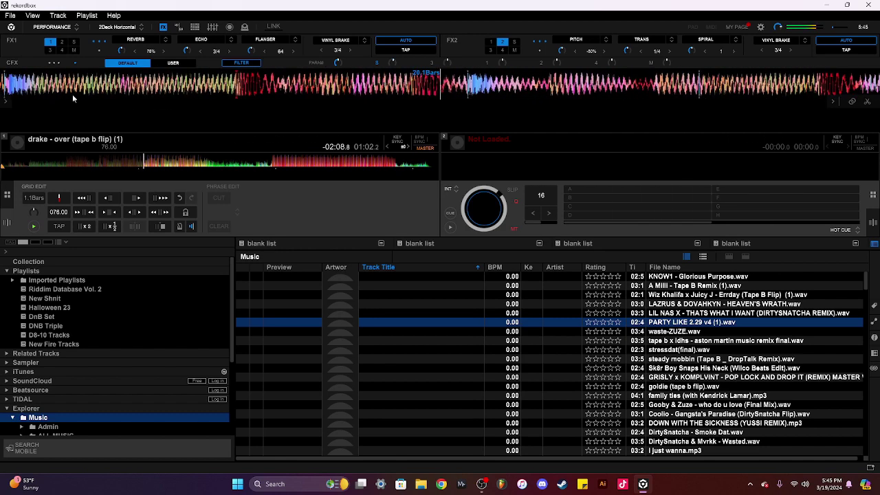
pyautogui.scroll(-4, 72, 95)
pyautogui.click(34, 226)
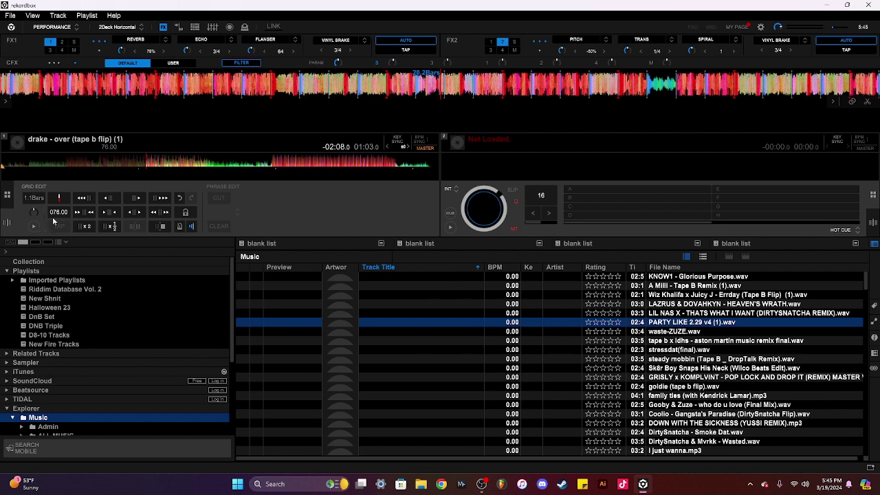
# Step: Double the beat grid tempo of drake - over to 152 BPM and play on from about 1:03 to check it
pyautogui.click(83, 227)
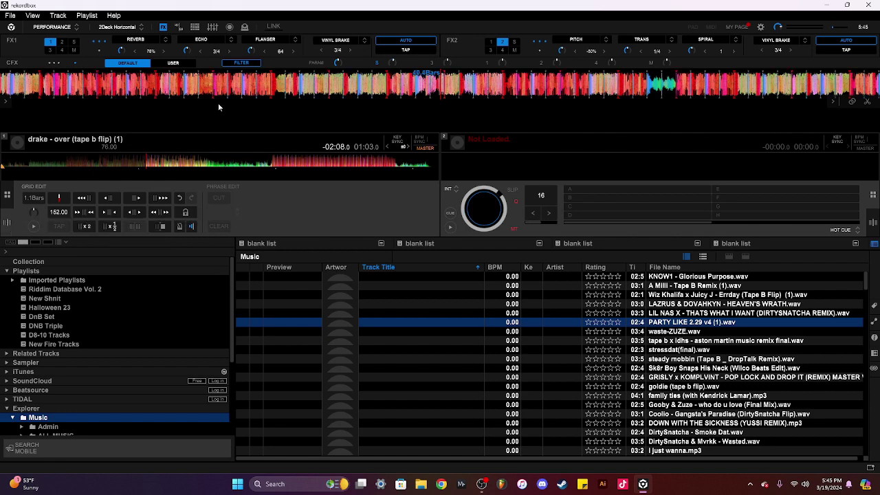
pyautogui.scroll(3, 434, 84)
pyautogui.scroll(-3, 441, 83)
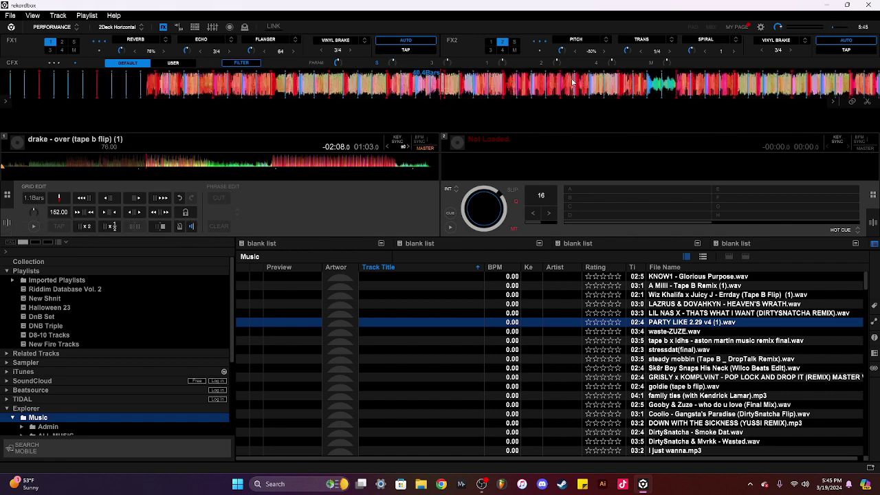
pyautogui.scroll(3, 571, 82)
pyautogui.scroll(-2, 568, 83)
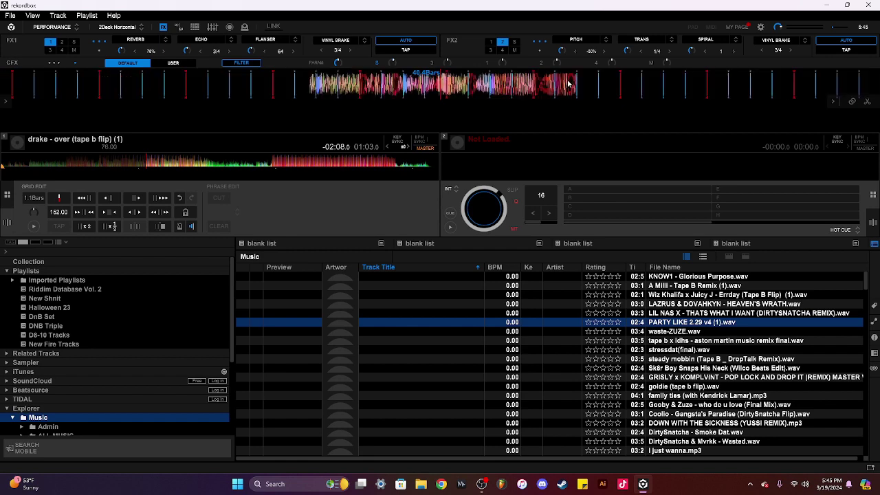
pyautogui.click(32, 229)
pyautogui.scroll(3, 511, 80)
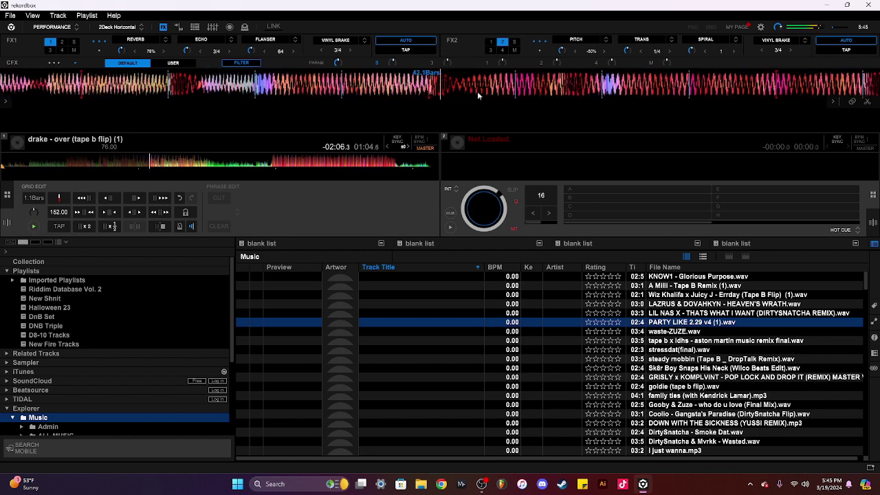
pyautogui.click(37, 227)
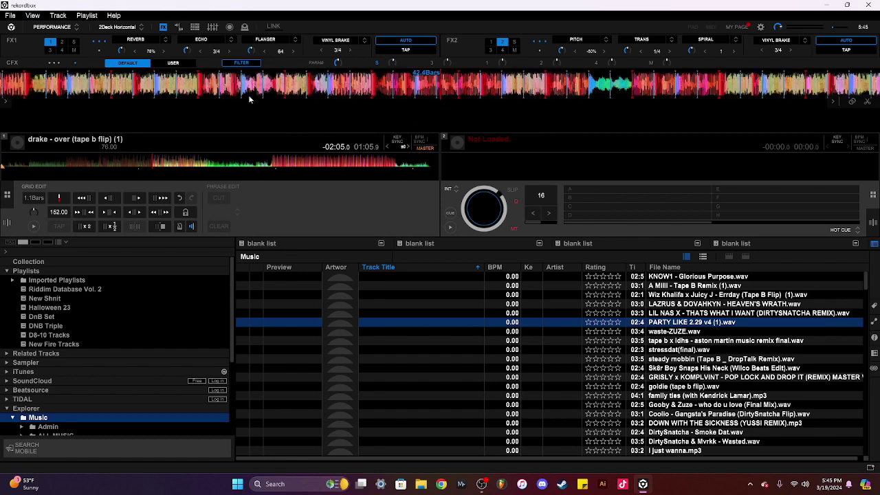
pyautogui.scroll(-1, 249, 96)
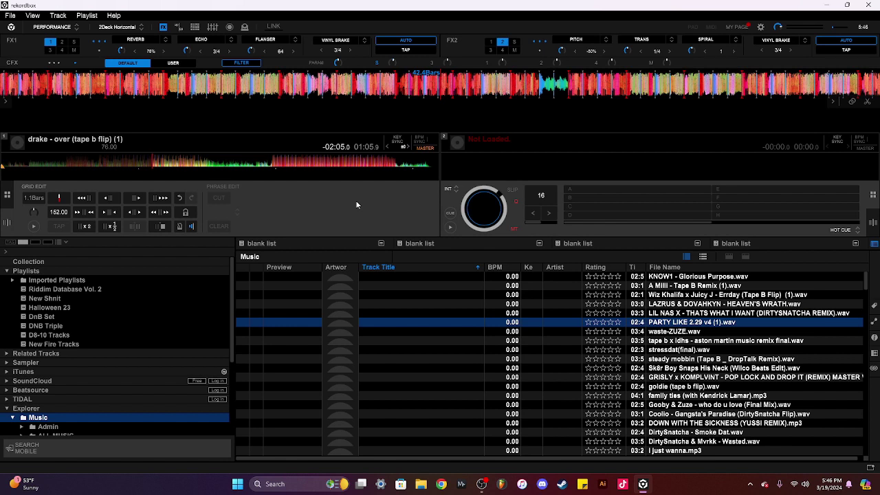
# Step: Leave grid editing and add the deck's drake - over track to the New Fire Tracks playlist
pyautogui.click(8, 198)
pyautogui.click(52, 345)
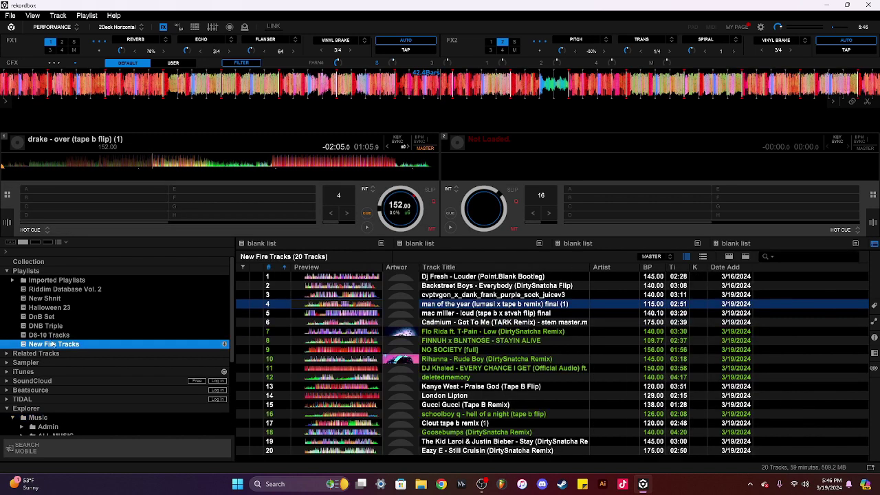
pyautogui.click(43, 418)
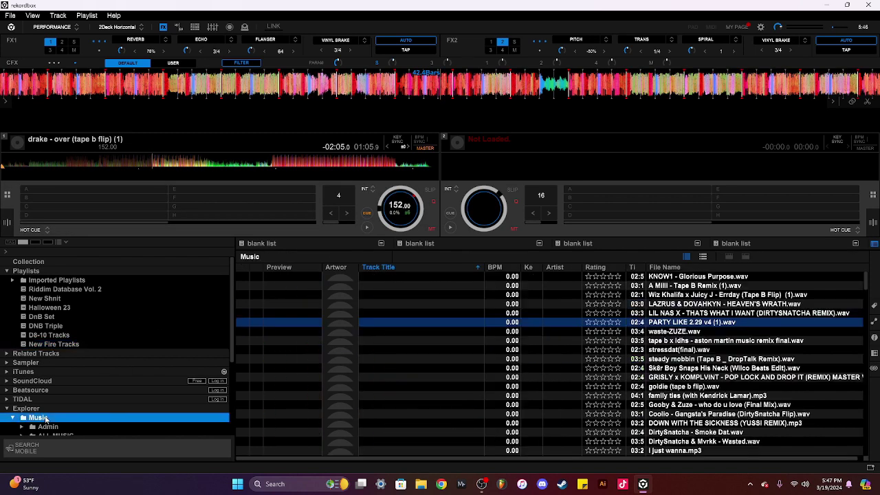
pyautogui.click(52, 345)
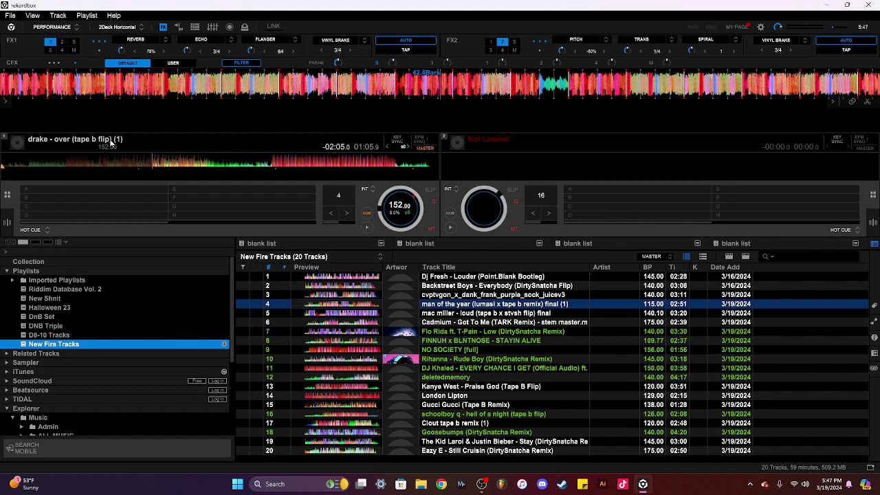
pyautogui.moveTo(110, 142); pyautogui.dragTo(53, 344)
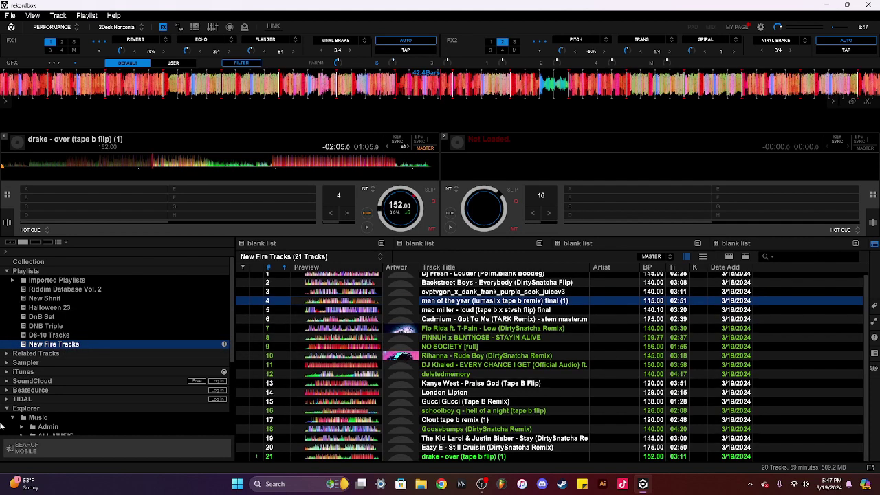
# Step: Load stressdat(final) from the Music folder onto deck 1 and set its beat grid tempo to 150 BPM
pyautogui.click(38, 417)
pyautogui.moveTo(548, 348); pyautogui.dragTo(271, 185)
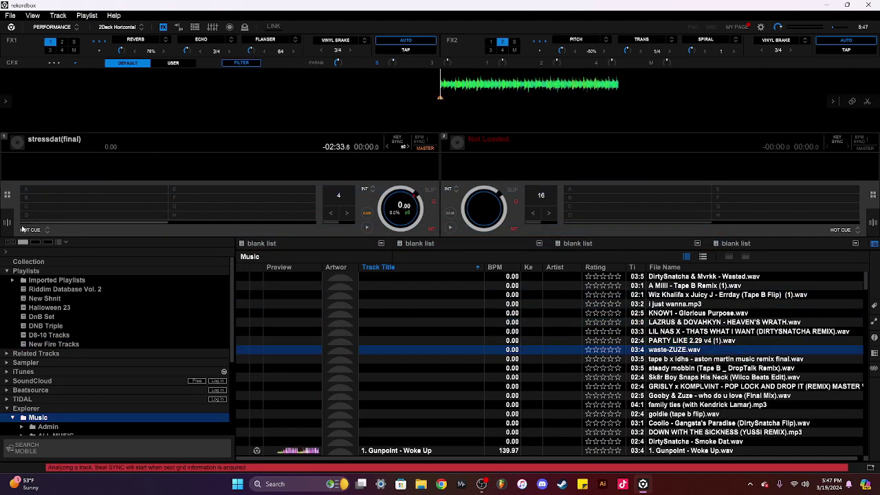
pyautogui.click(367, 229)
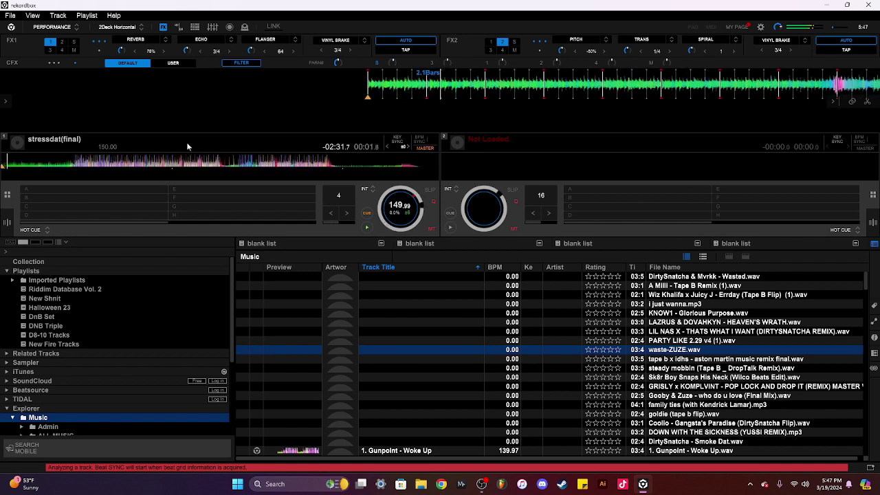
pyautogui.click(7, 222)
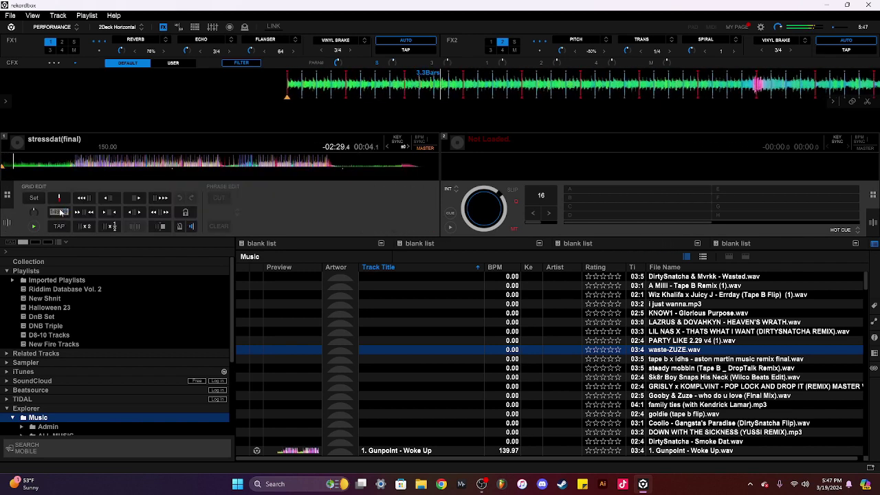
pyautogui.write('150')
pyautogui.press('Return')
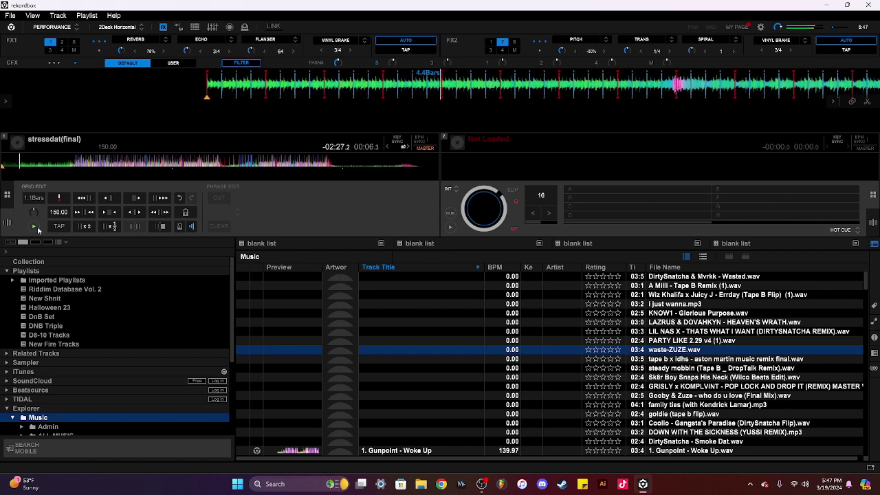
# Step: Play stressdat(final) from its start and from the first drop to check the grid against the beats
pyautogui.click(37, 228)
pyautogui.click(34, 213)
pyautogui.click(36, 228)
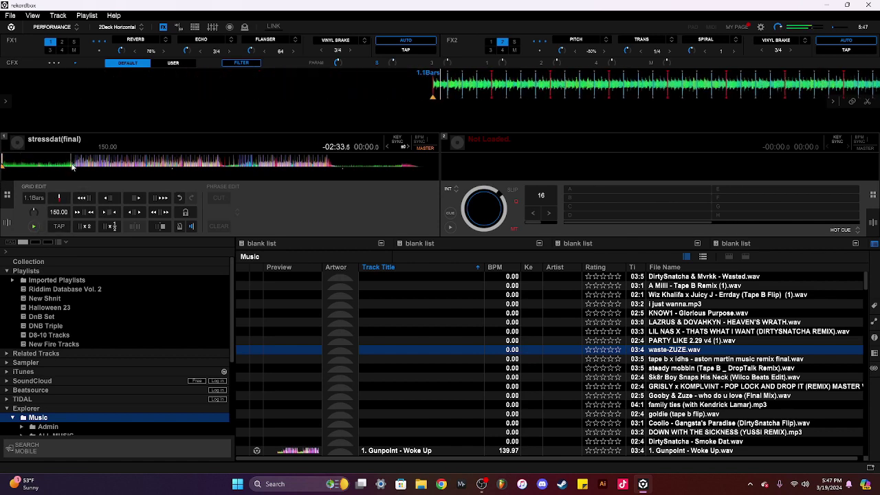
pyautogui.click(72, 167)
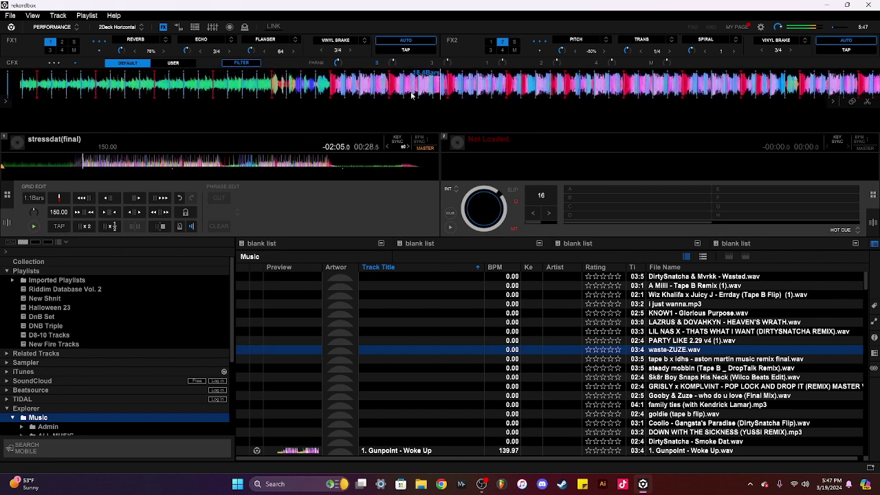
# Step: Stop stressdat(final), leave grid editing and add the track to the New Fire Tracks playlist
pyautogui.click(35, 227)
pyautogui.click(7, 195)
pyautogui.moveTo(177, 140); pyautogui.dragTo(140, 263)
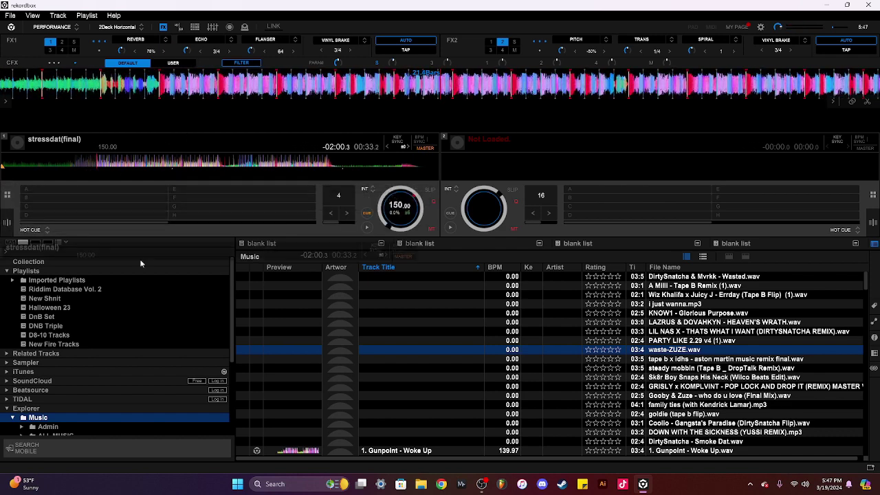
# Step: Load LIL NAS X - THATS WHAT I WANT onto deck 1 and set its beat grid tempo to 150 BPM
pyautogui.moveTo(468, 333); pyautogui.dragTo(234, 171)
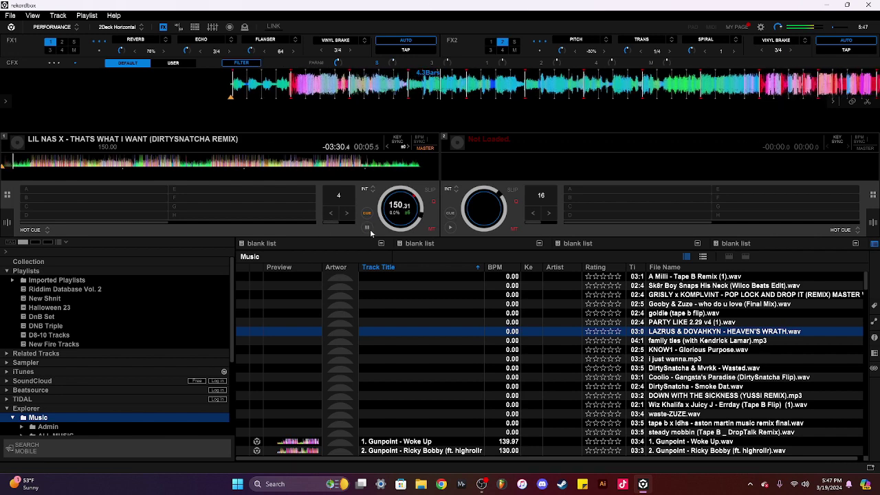
pyautogui.click(7, 222)
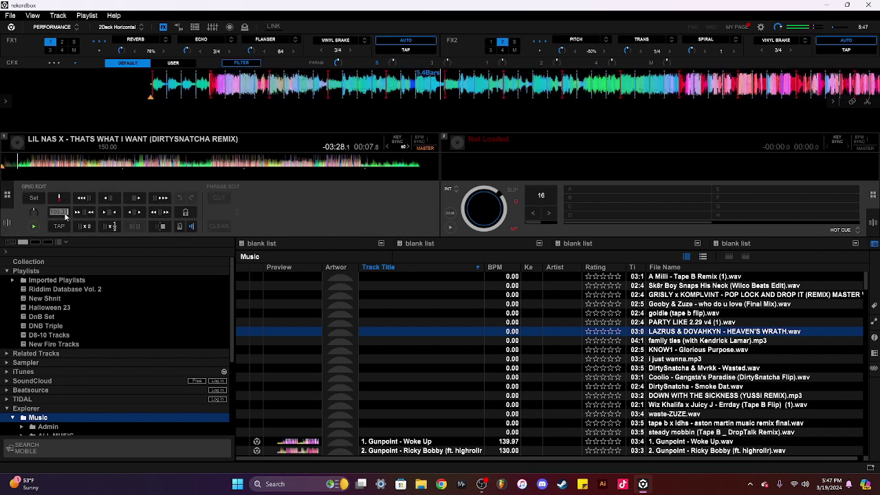
pyautogui.click(65, 214)
pyautogui.press('BackSpace')
pyautogui.press('BackSpace')
pyautogui.press('BackSpace')
pyautogui.press('Return')
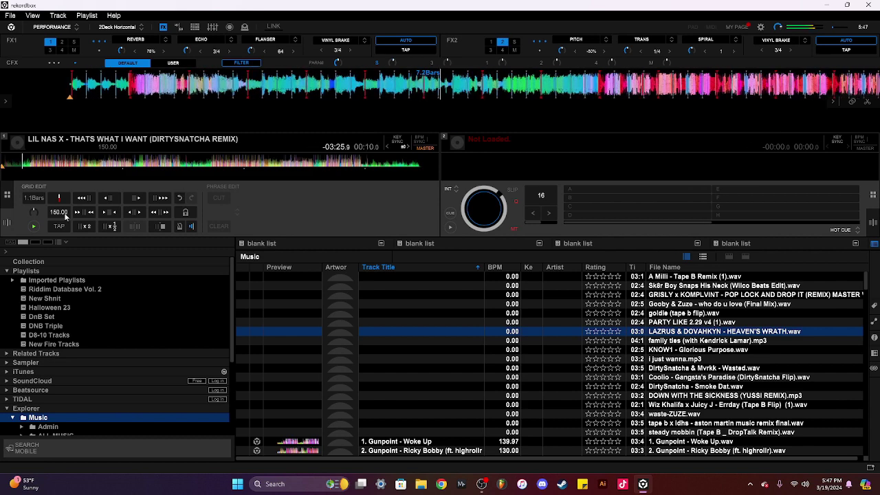
# Step: Set the first beat of the bar at the start of THATS WHAT I WANT and play the opening to check the grid
pyautogui.click(2, 168)
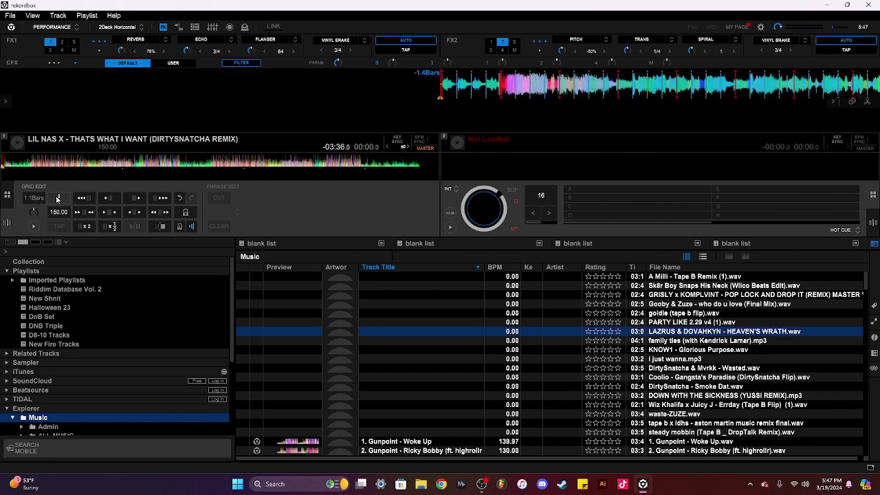
pyautogui.click(59, 198)
pyautogui.click(34, 226)
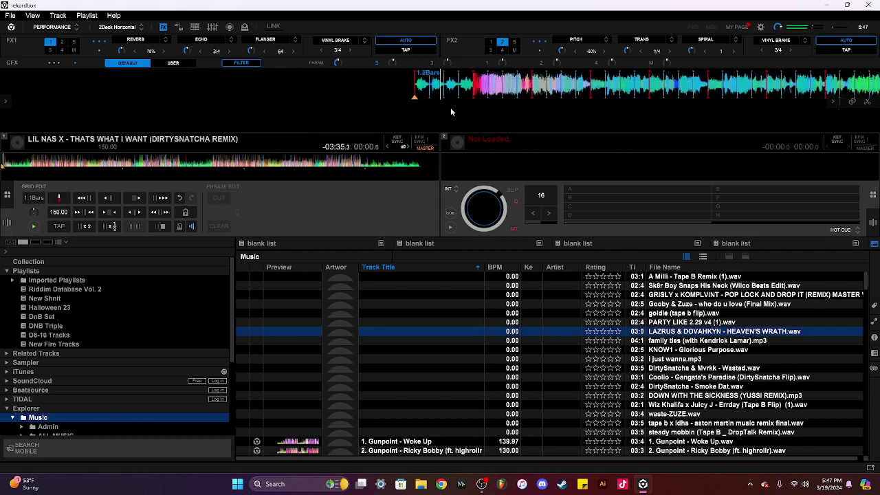
pyautogui.scroll(5, 451, 104)
pyautogui.scroll(-5, 172, 130)
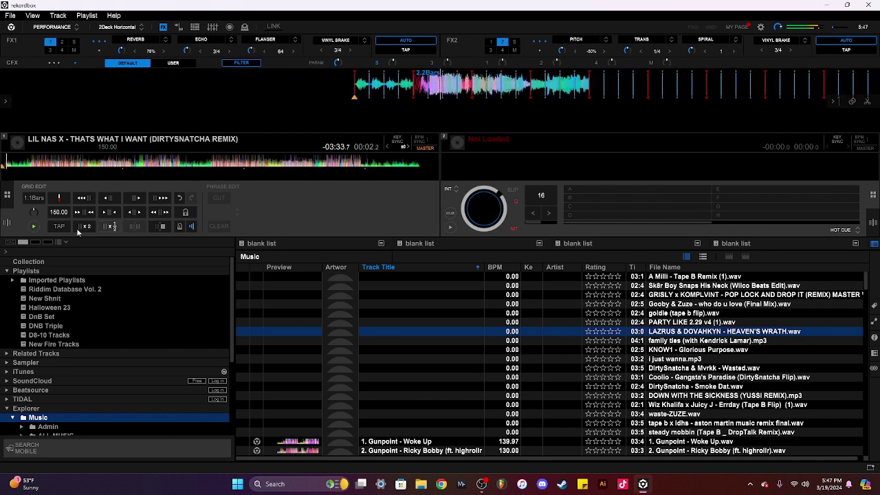
# Step: Stop THATS WHAT I WANT, leave grid editing and add the track to the New Fire Tracks playlist
pyautogui.click(33, 227)
pyautogui.click(7, 194)
pyautogui.moveTo(86, 143); pyautogui.dragTo(71, 349)
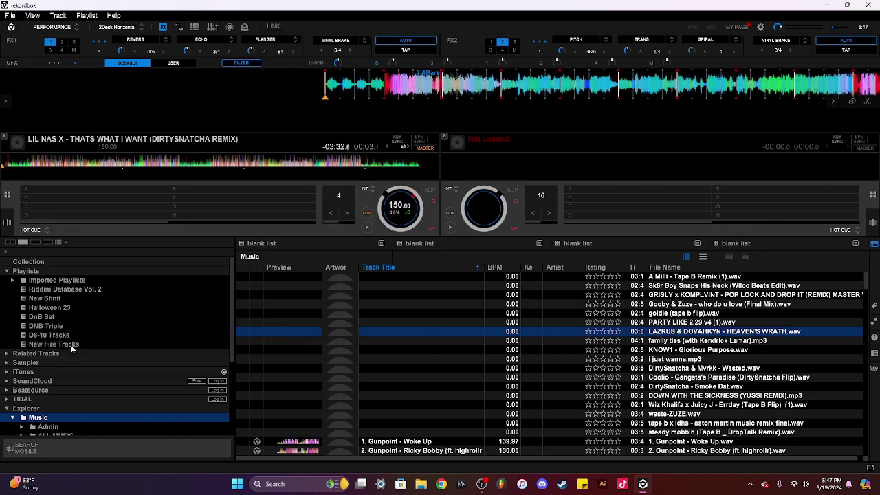
# Step: Load goldie (tape b flip) onto deck 1, play its opening to check the analyzed grid and return to the track's start
pyautogui.moveTo(391, 314); pyautogui.dragTo(258, 196)
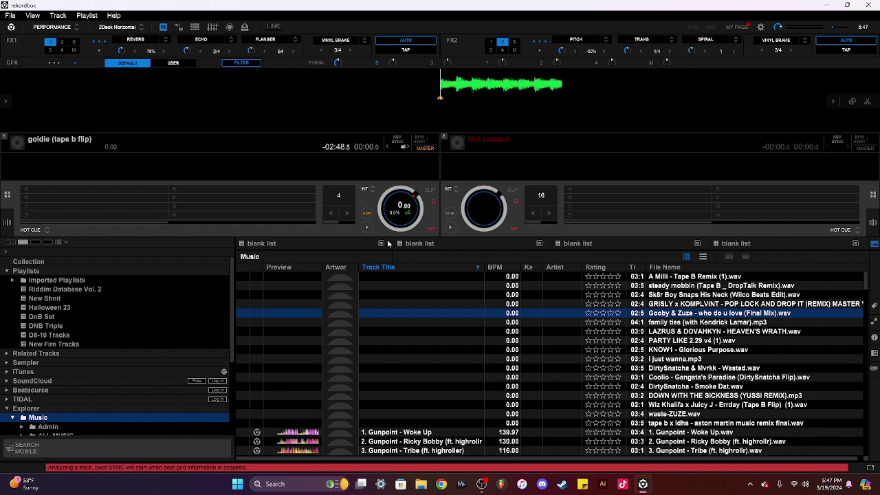
pyautogui.click(364, 229)
pyautogui.click(367, 228)
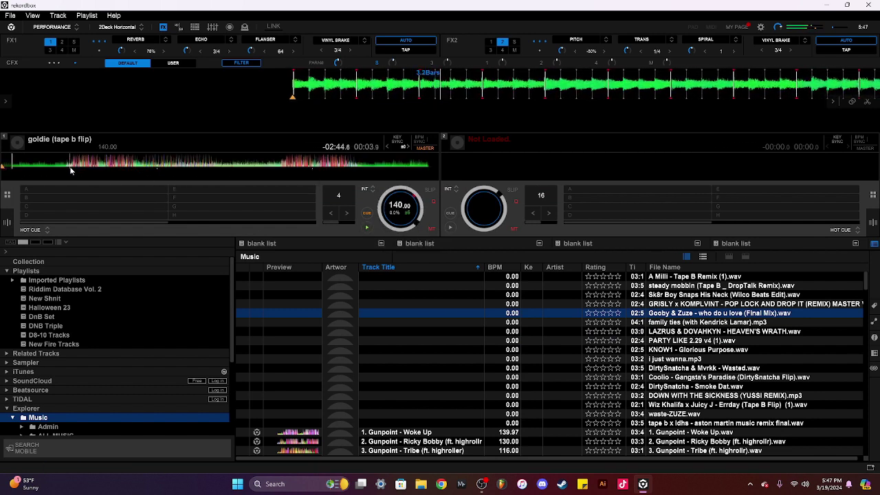
pyautogui.click(3, 163)
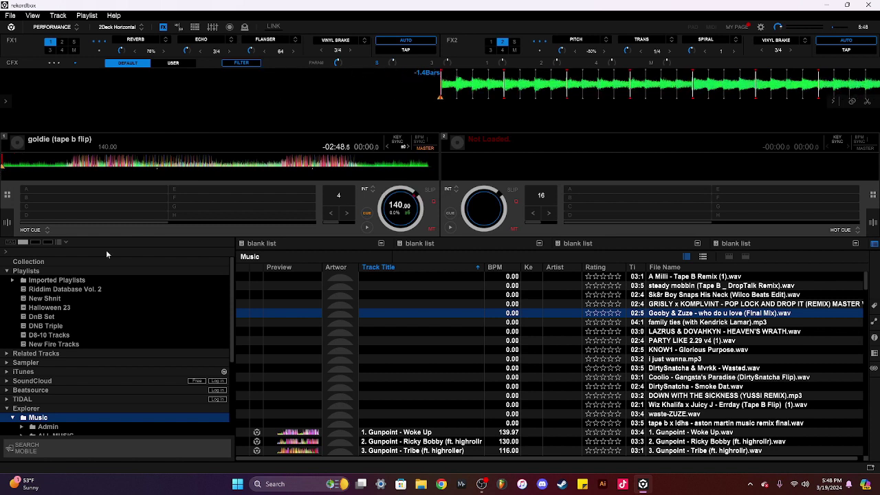
# Step: Set the first beat of the bar at the start of goldie (tape b flip) and play into the drop to check the grid
pyautogui.click(7, 223)
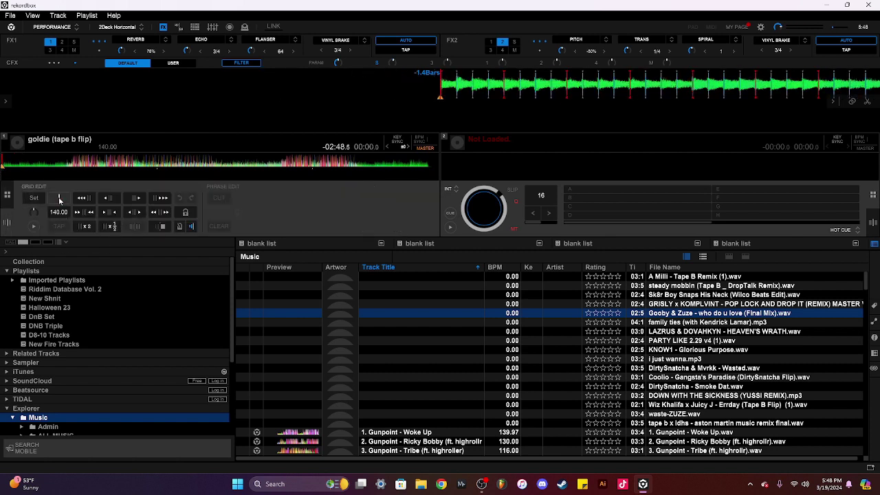
pyautogui.click(7, 222)
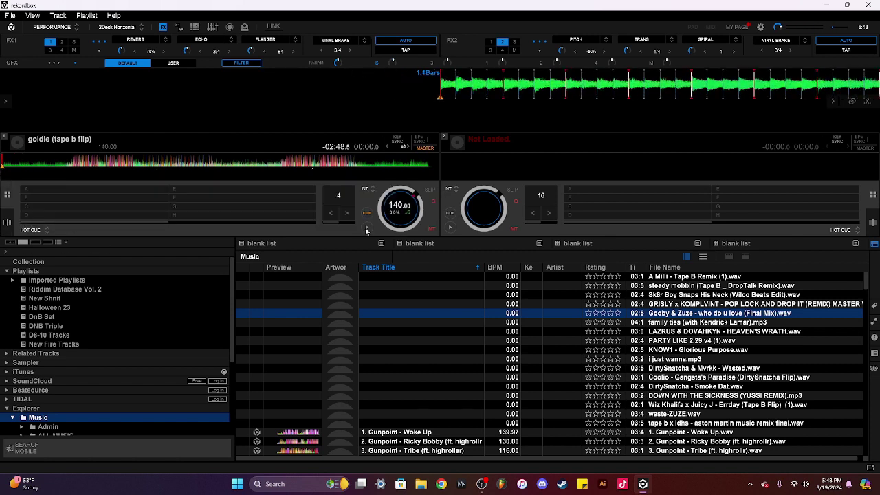
pyautogui.click(366, 228)
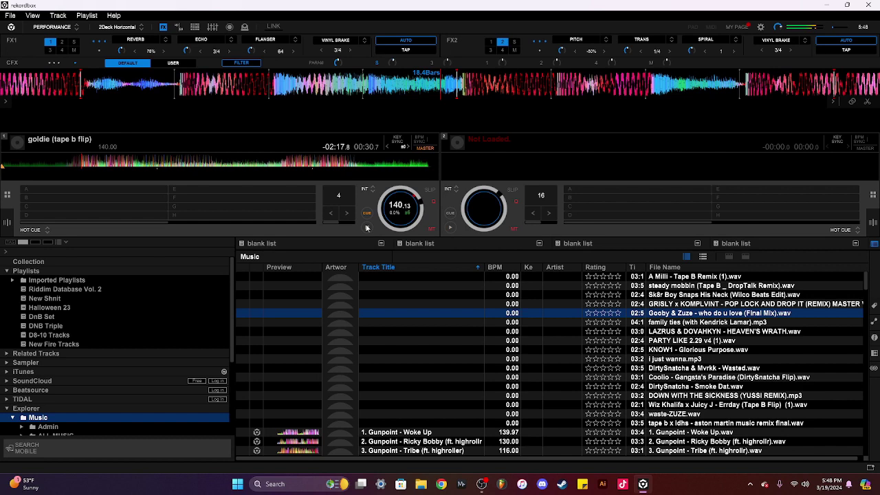
# Step: Shift goldie's beat grid slightly later to line up with the drop and check its alignment along the waveform
pyautogui.click(7, 222)
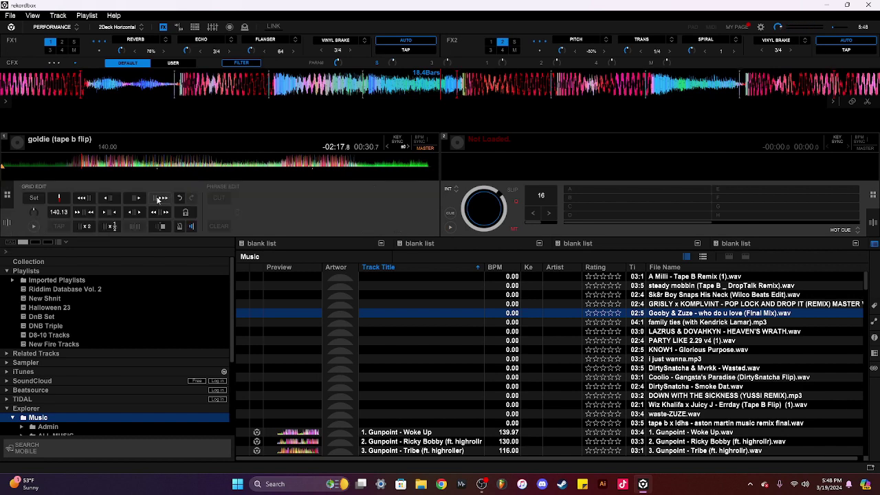
pyautogui.click(157, 200)
pyautogui.click(159, 200)
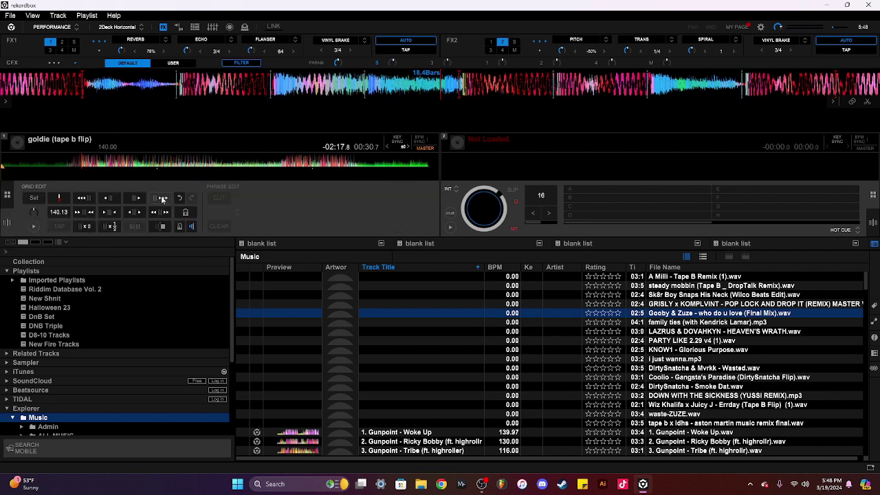
pyautogui.click(163, 200)
pyautogui.click(164, 199)
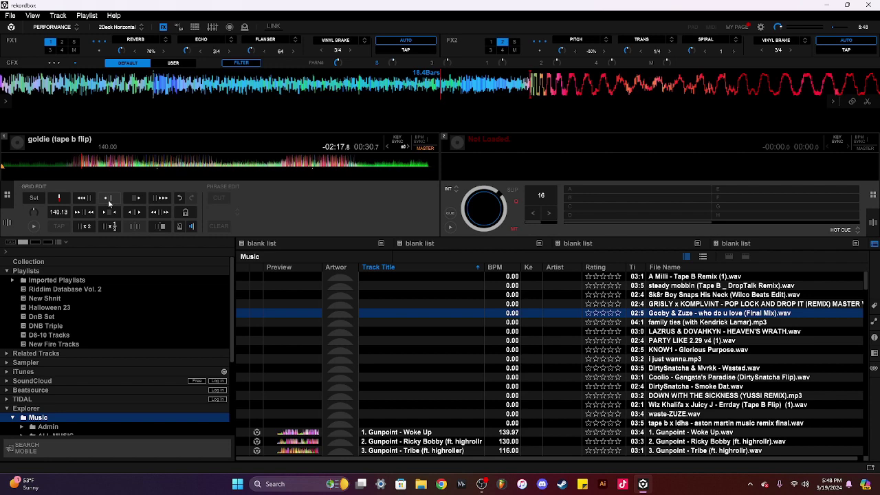
pyautogui.click(6, 195)
pyautogui.scroll(-3, 529, 87)
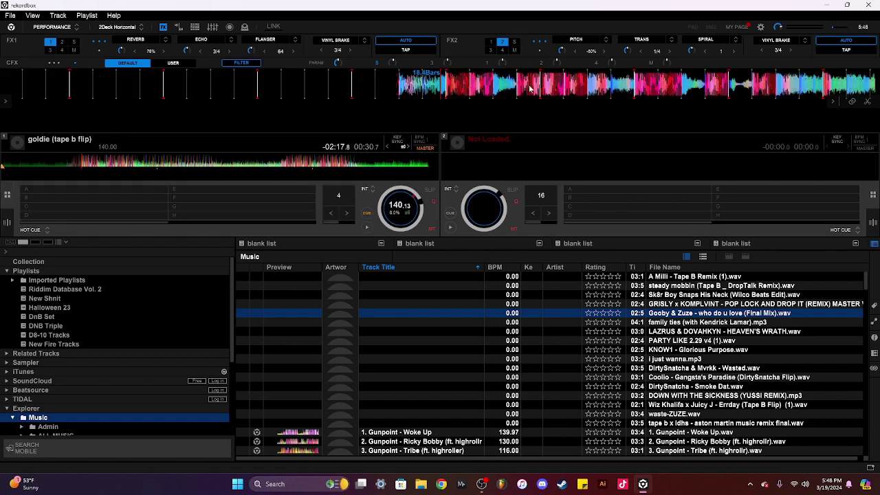
pyautogui.scroll(2, 529, 89)
pyautogui.scroll(-3, 529, 89)
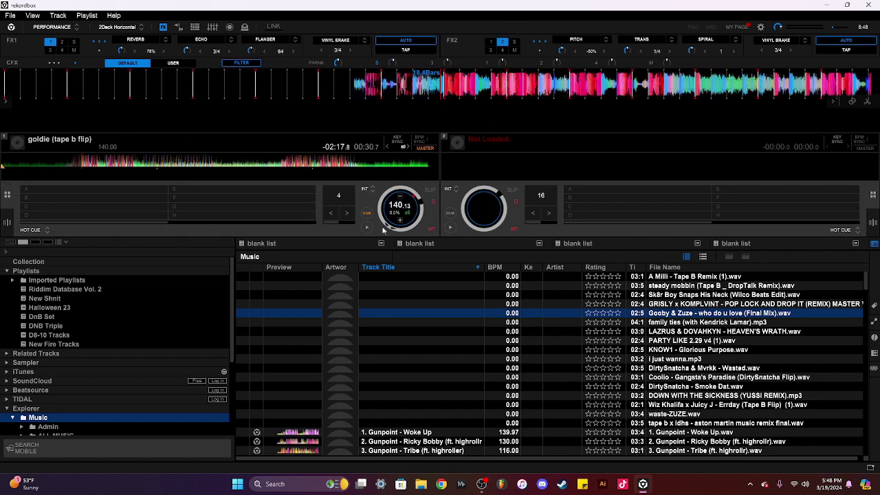
# Step: Set goldie's grid tempo to 140.00 BPM and shift the grid slightly earlier so the bar lines match the drop
pyautogui.click(7, 222)
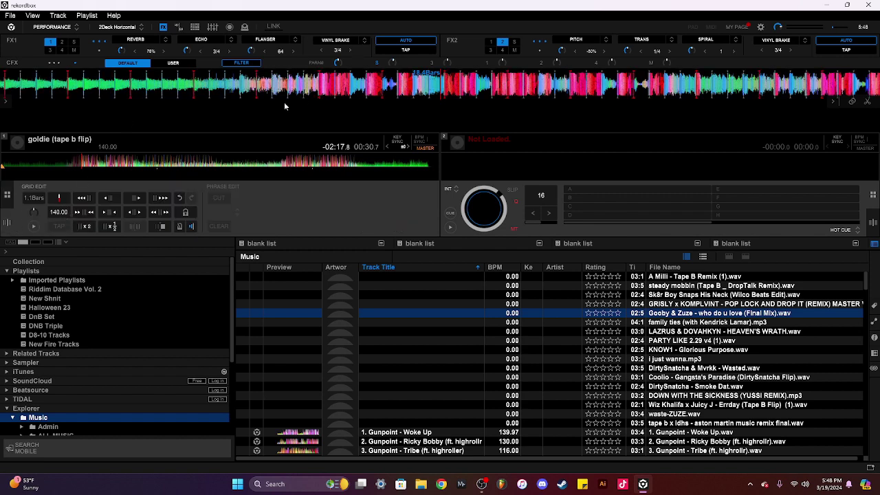
pyautogui.scroll(1, 255, 100)
pyautogui.scroll(2, 579, 81)
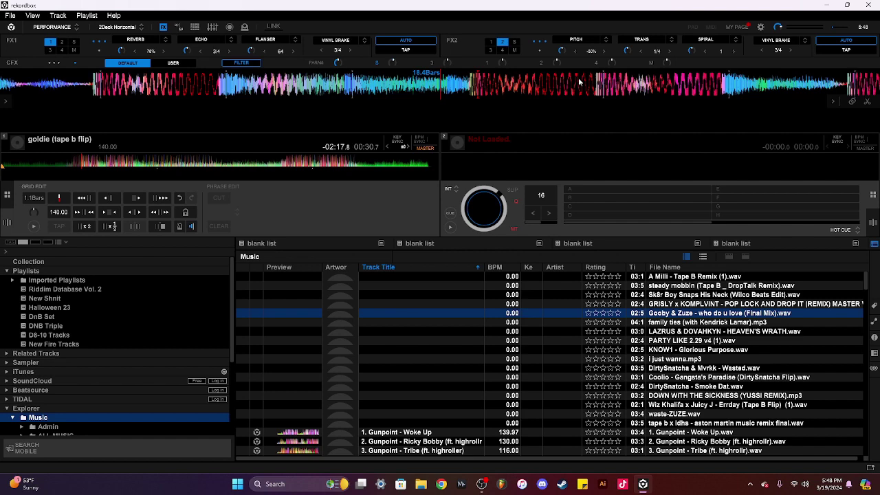
pyautogui.click(94, 198)
pyautogui.click(94, 198)
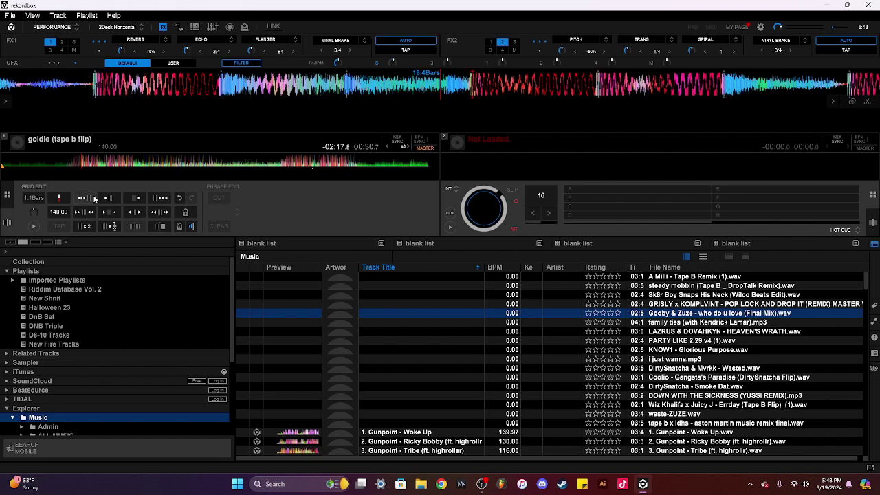
pyautogui.click(94, 198)
pyautogui.click(95, 198)
pyautogui.scroll(2, 438, 101)
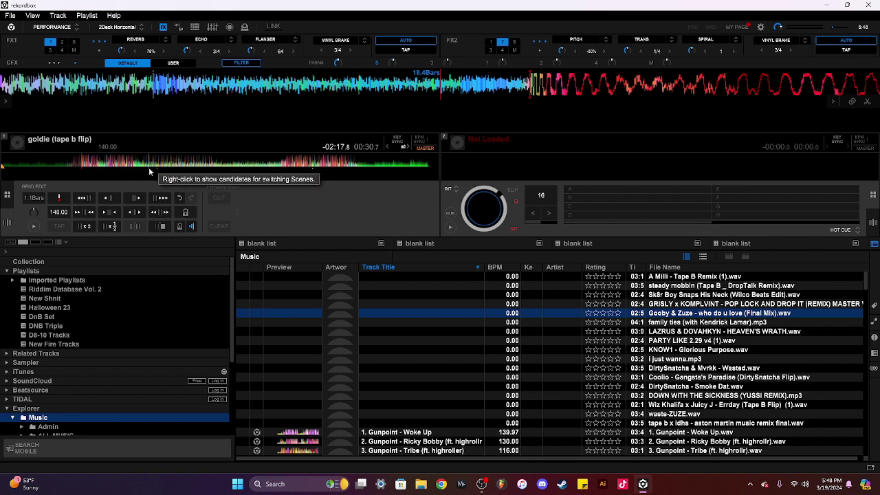
pyautogui.click(7, 196)
pyautogui.scroll(-4, 485, 85)
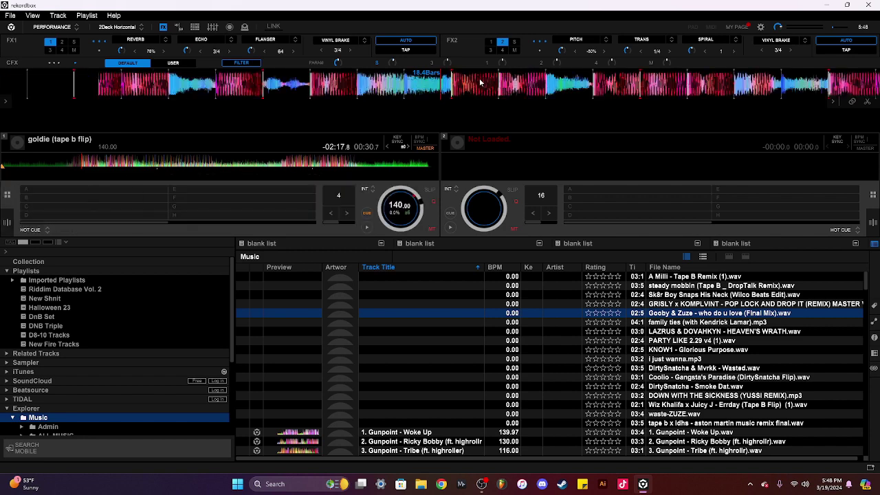
pyautogui.scroll(-4, 526, 83)
pyautogui.scroll(6, 497, 83)
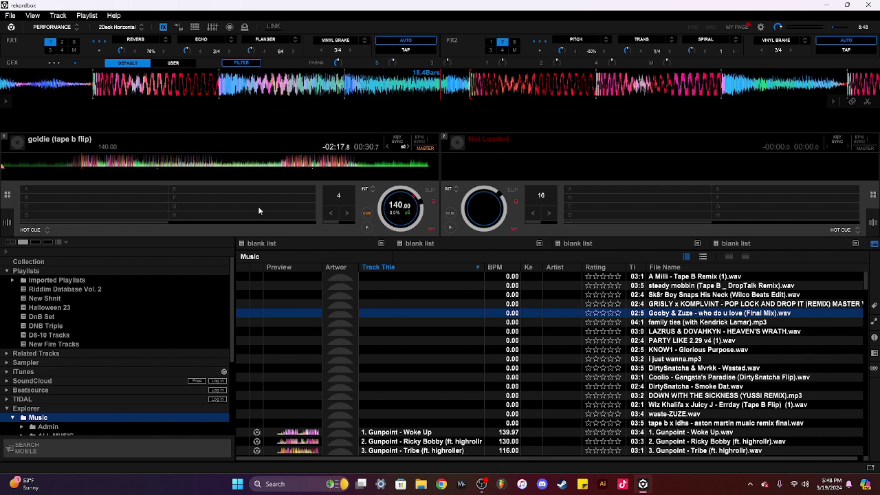
pyautogui.moveTo(106, 141); pyautogui.dragTo(204, 180)
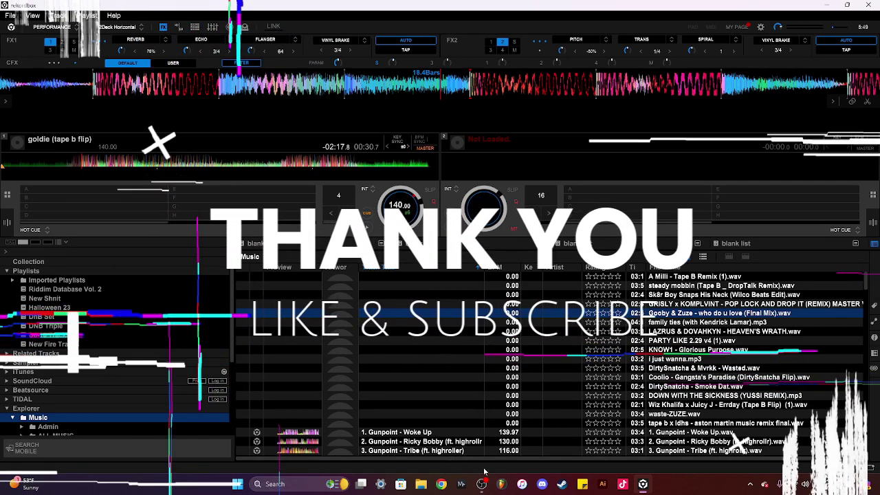
pyautogui.moveTo(484, 485)
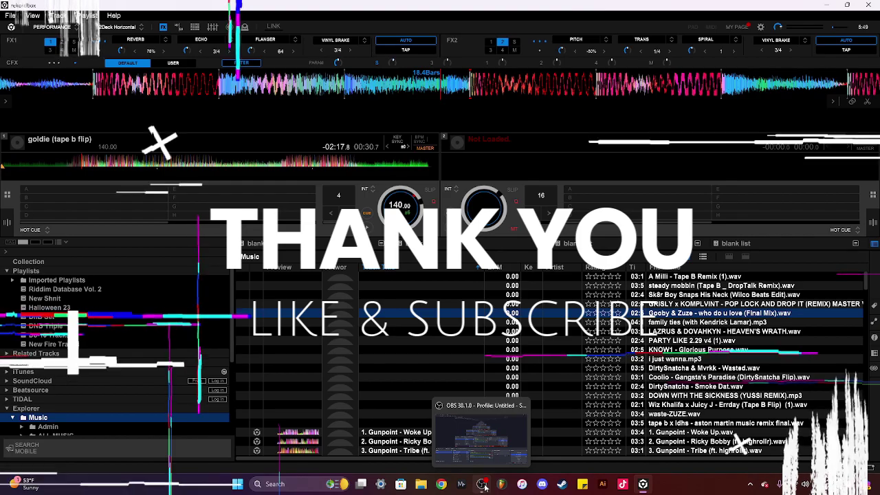